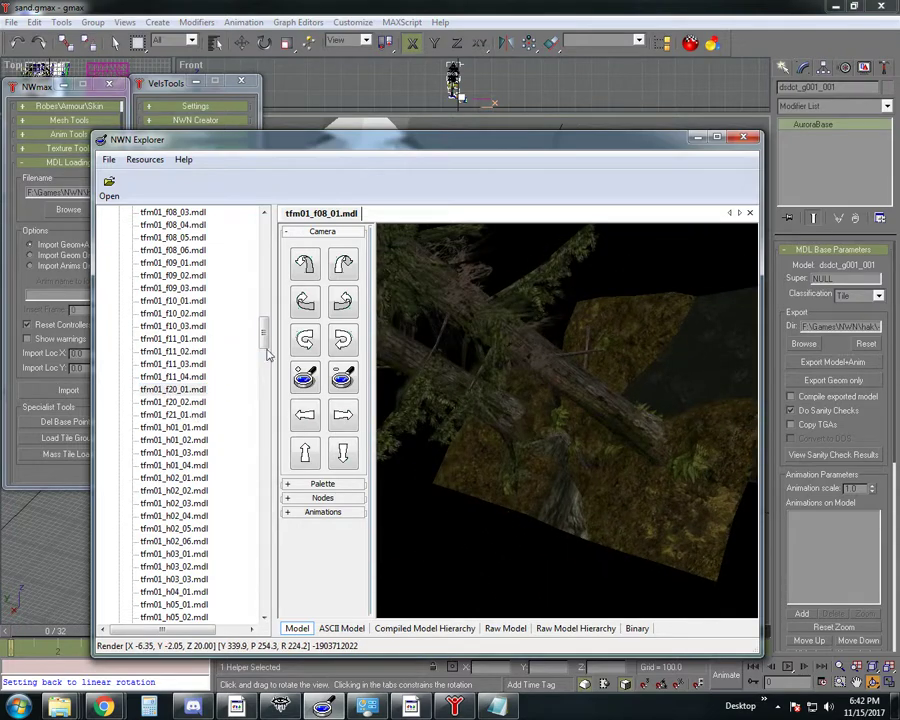
Step: Display the tfm01_f02_01.mdl tile model in the model viewer and maximize the window
{"action": "left_click_drag", "start_coordinate": [265, 338], "coordinate": [266, 296]}
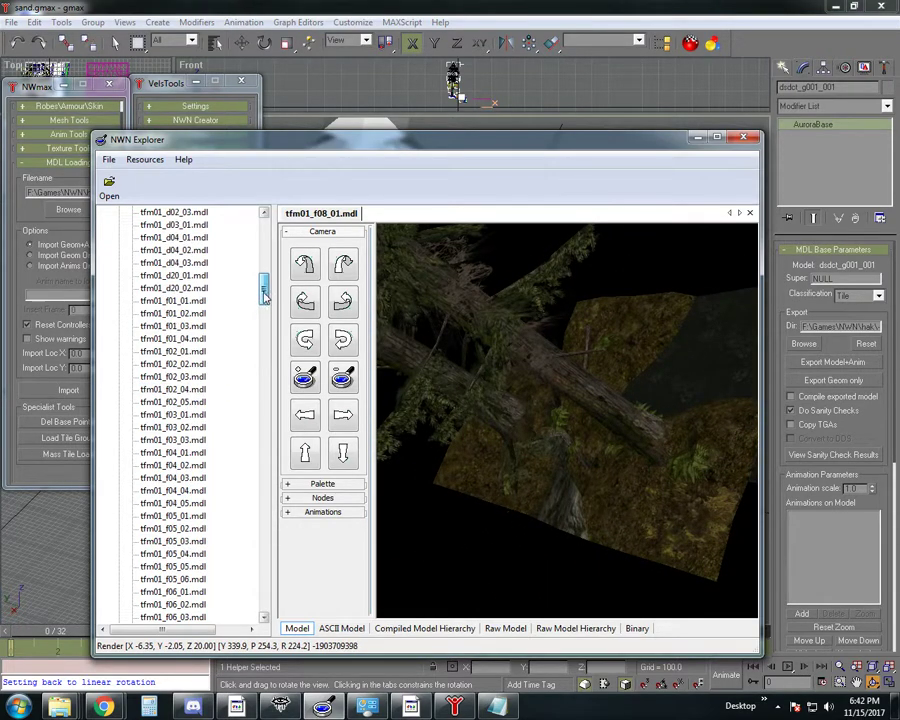
{"action": "left_click", "coordinate": [183, 350]}
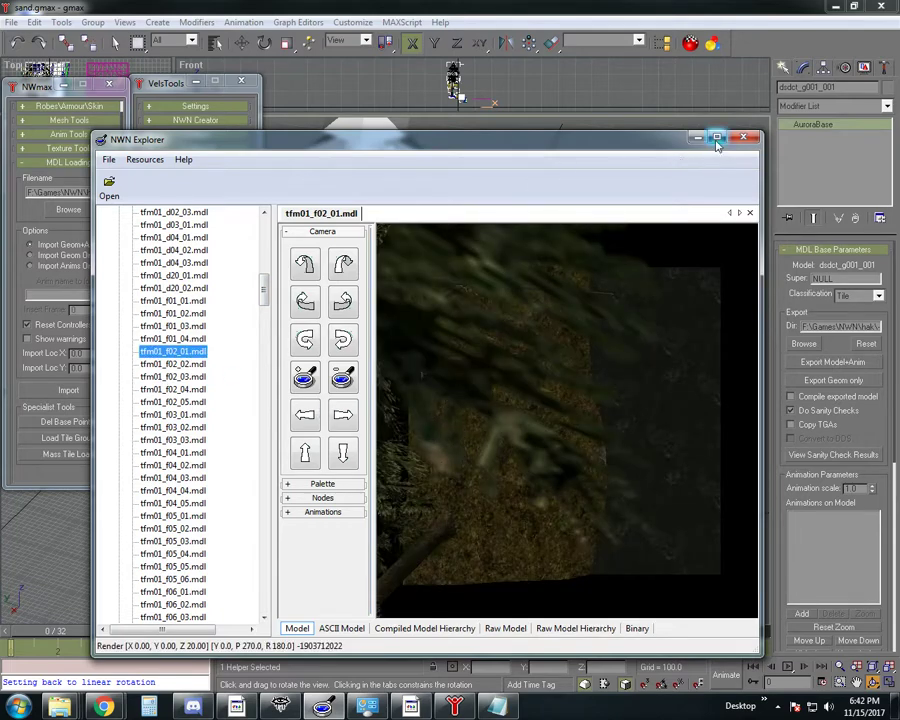
{"action": "left_click", "coordinate": [716, 137]}
Step: Examine the tile's raised forest ground, water plane and lower bed from several angles, and return to gmax
{"action": "scroll", "coordinate": [535, 398], "scroll_direction": "down", "scroll_amount": 1}
{"action": "left_click_drag", "start_coordinate": [534, 396], "coordinate": [581, 373]}
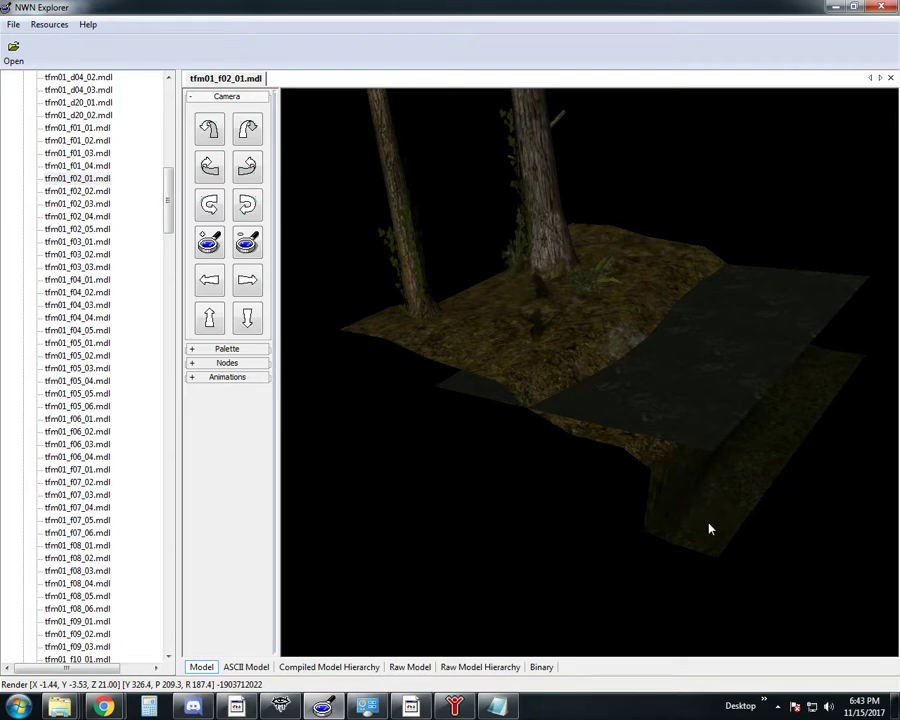
{"action": "left_click_drag", "start_coordinate": [709, 529], "coordinate": [762, 502]}
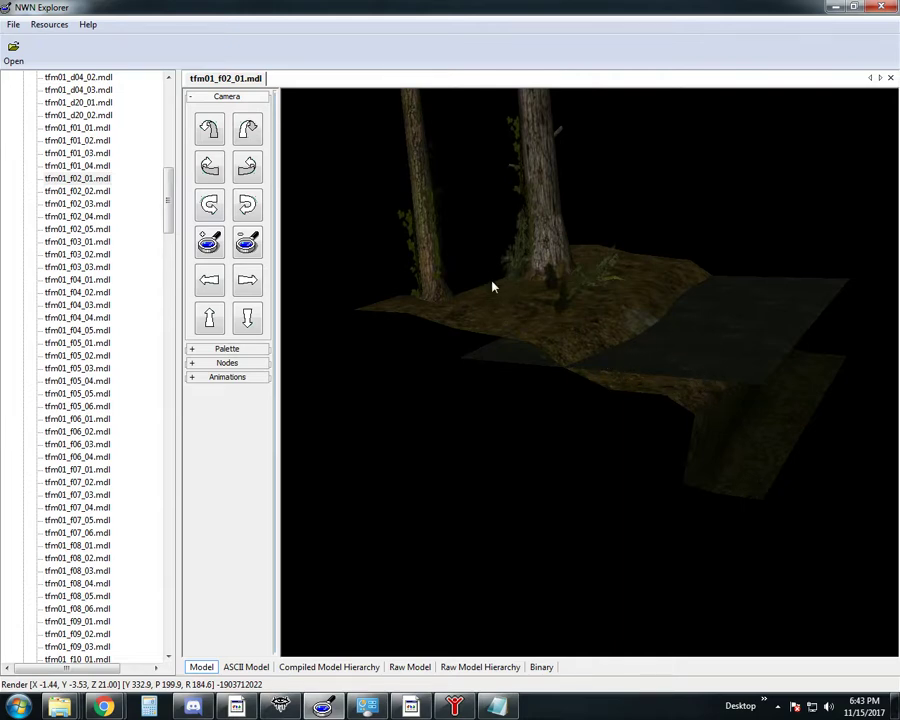
{"action": "mouse_move", "coordinate": [761, 460]}
{"action": "left_mouse_down"}
{"action": "mouse_move", "coordinate": [722, 487]}
{"action": "mouse_move", "coordinate": [754, 472]}
{"action": "left_mouse_up"}
{"action": "left_click_drag", "start_coordinate": [721, 356], "coordinate": [548, 390]}
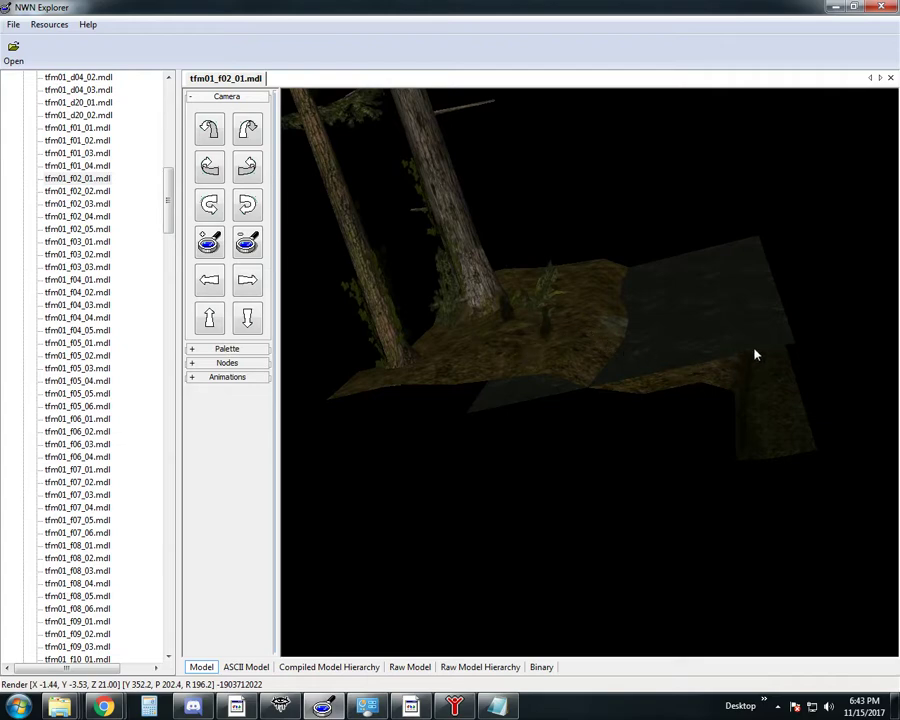
{"action": "left_click_drag", "start_coordinate": [551, 317], "coordinate": [630, 305]}
{"action": "left_click_drag", "start_coordinate": [633, 414], "coordinate": [615, 404]}
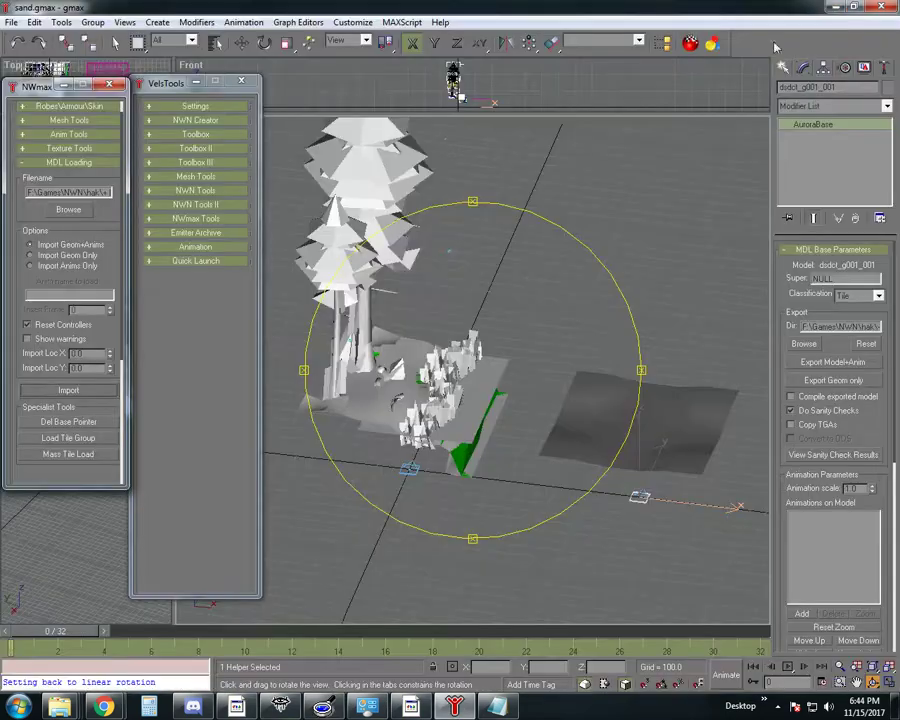
{"action": "left_click", "coordinate": [834, 8]}
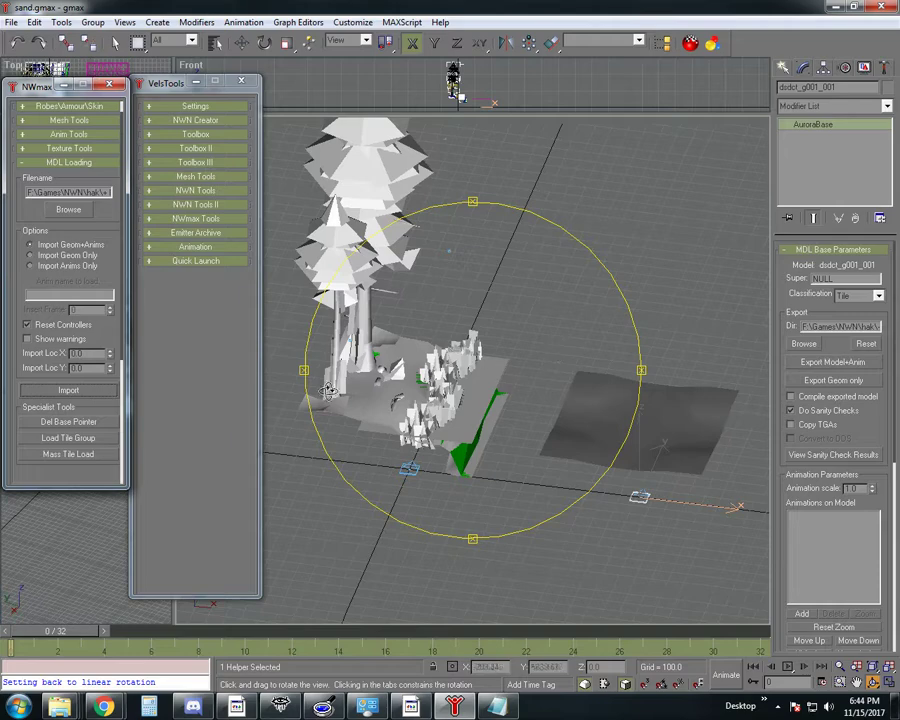
Step: Compare the ground heights of the forest tile and the neighbouring sand tile from a low side view
{"action": "key", "text": "w"}
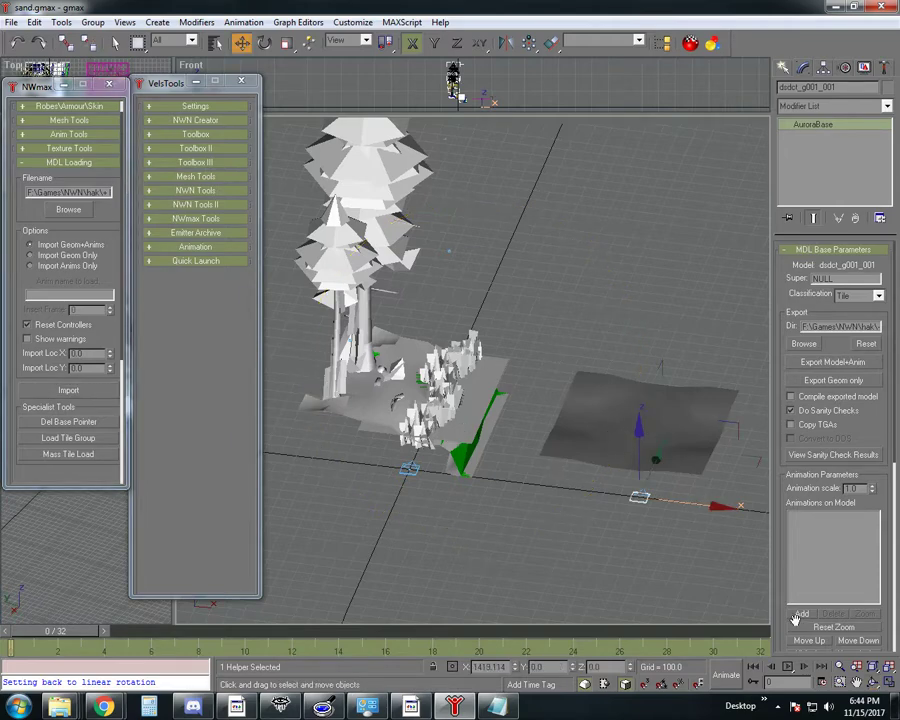
{"action": "left_click", "coordinate": [872, 681]}
{"action": "left_click_drag", "start_coordinate": [505, 470], "coordinate": [512, 412]}
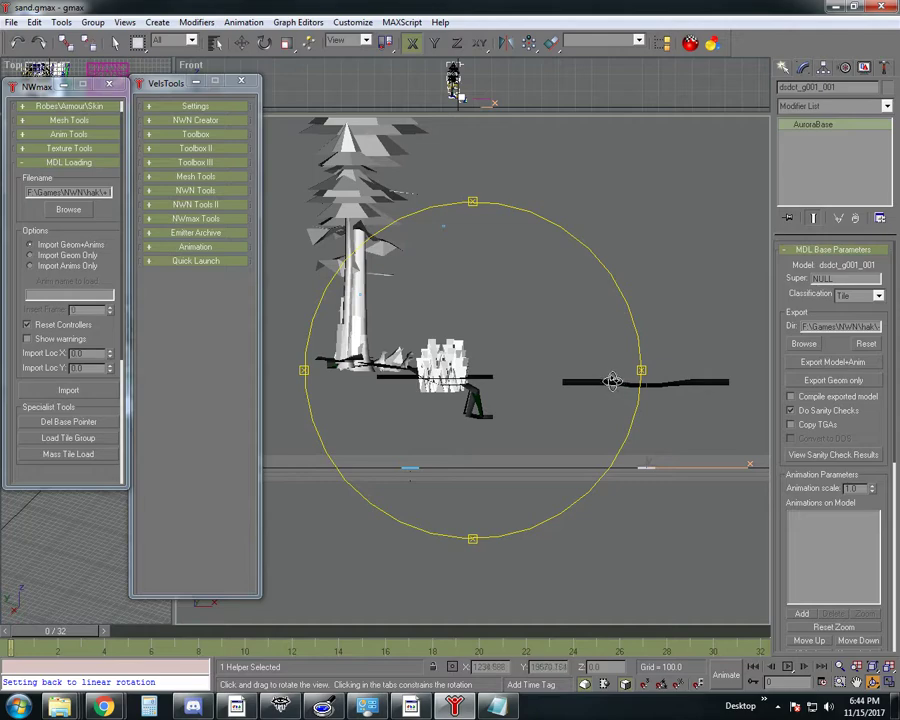
{"action": "left_click_drag", "start_coordinate": [585, 398], "coordinate": [565, 379]}
{"action": "left_click_drag", "start_coordinate": [606, 413], "coordinate": [565, 406]}
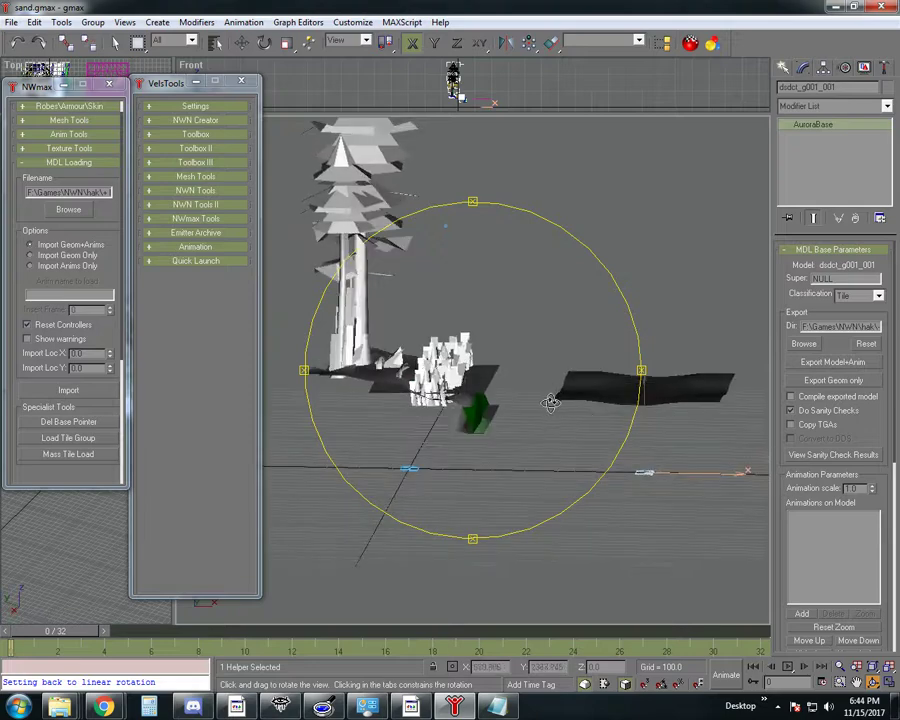
{"action": "left_click", "coordinate": [115, 42]}
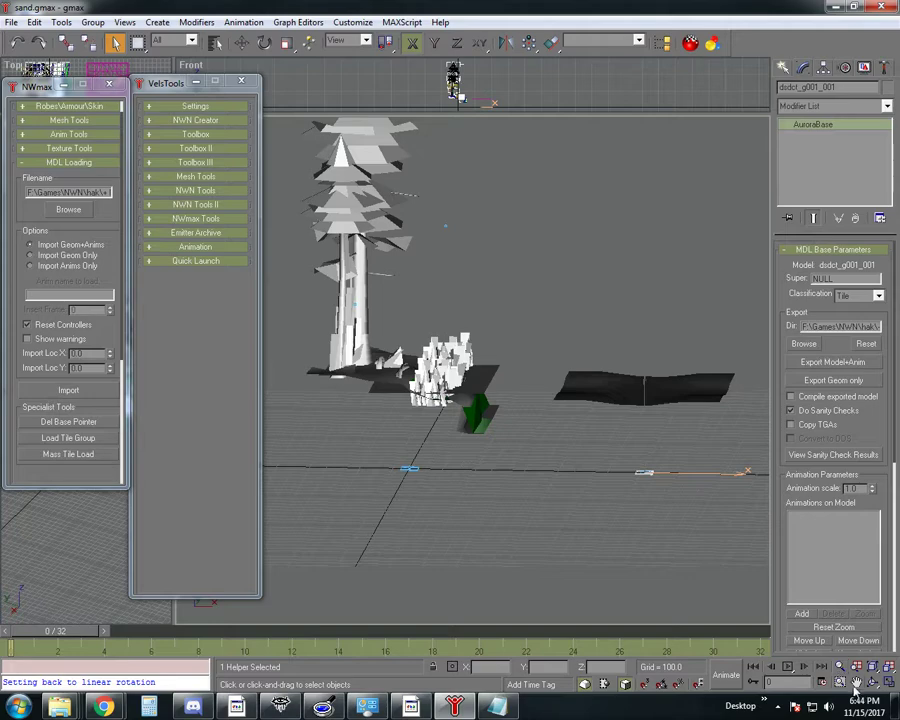
{"action": "middle_click_drag", "start_coordinate": [606, 560], "coordinate": [617, 582]}
{"action": "scroll", "coordinate": [437, 468], "scroll_direction": "up", "scroll_amount": 3}
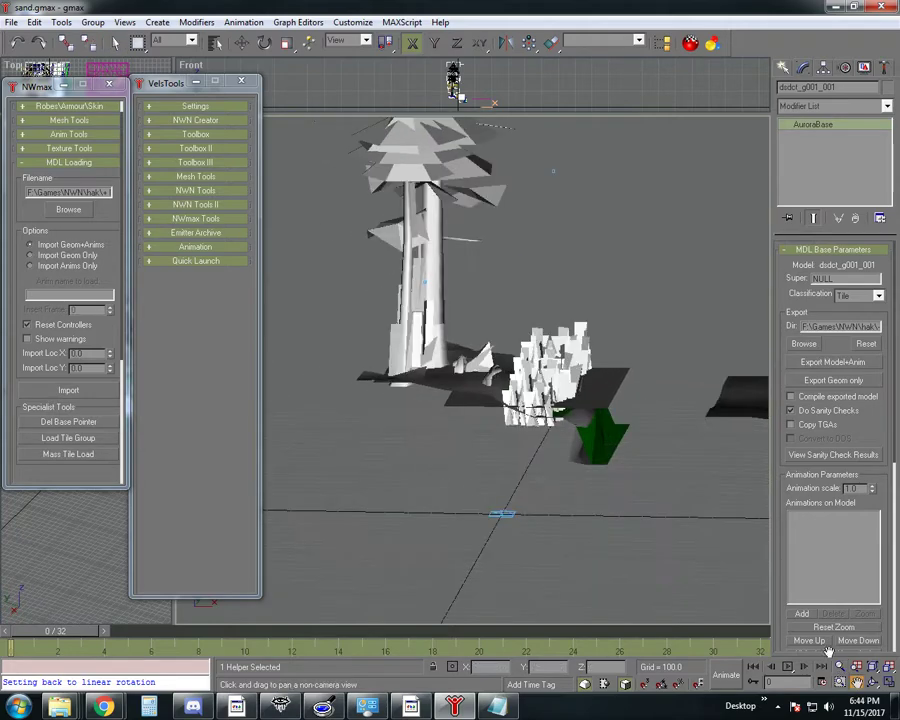
Step: Select the forest tile's ground mesh beneath the trees
{"action": "left_click", "coordinate": [872, 682]}
{"action": "left_click_drag", "start_coordinate": [532, 440], "coordinate": [504, 458]}
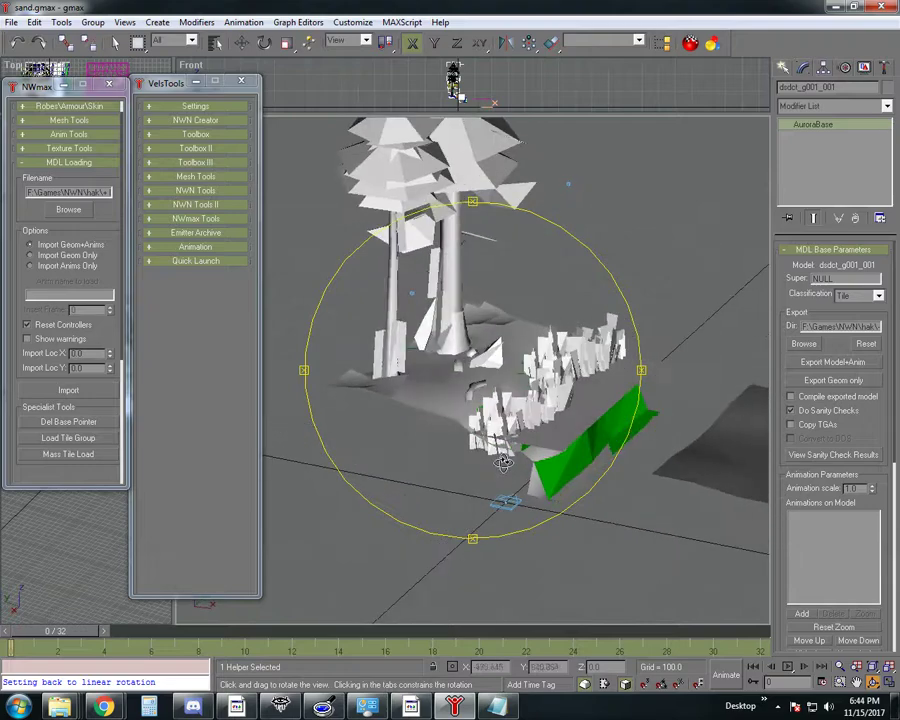
{"action": "left_click", "coordinate": [114, 42]}
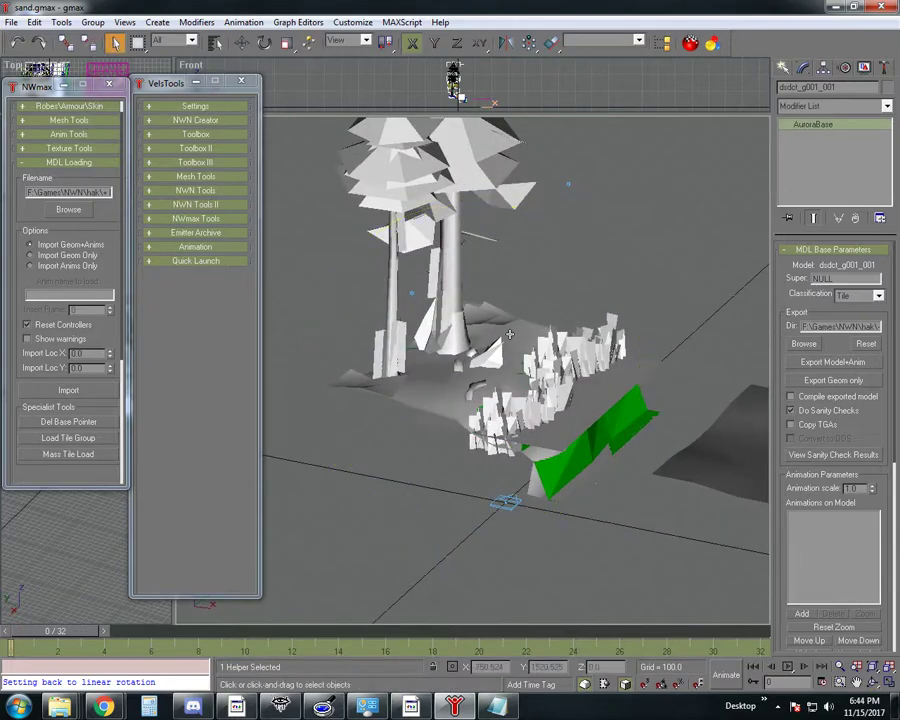
{"action": "left_click", "coordinate": [439, 398]}
{"action": "right_click", "coordinate": [444, 403]}
{"action": "left_click", "coordinate": [532, 510]}
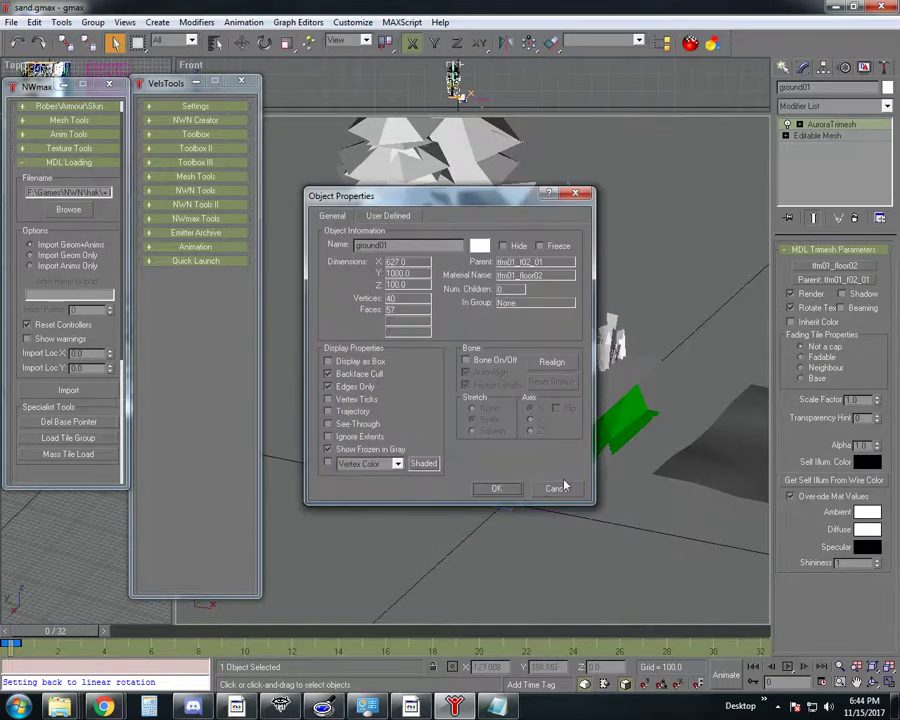
{"action": "left_click", "coordinate": [584, 190]}
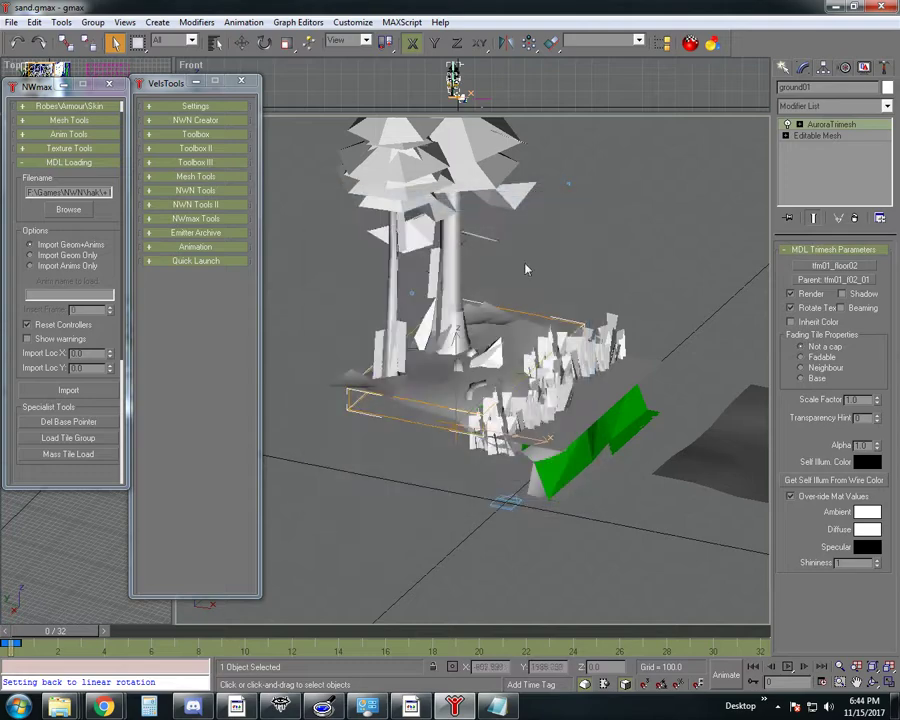
Step: Convert the ground01 mesh of the forest tile to an Editable Mesh
{"action": "right_click", "coordinate": [437, 374]}
{"action": "mouse_move", "coordinate": [521, 479]}
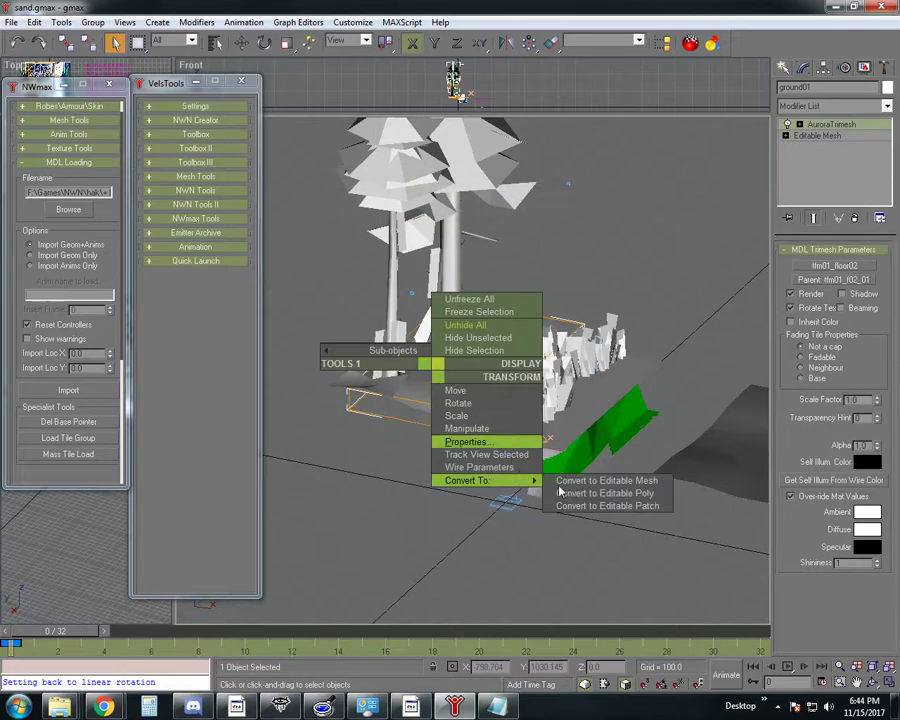
{"action": "left_click", "coordinate": [569, 483]}
Step: Check the Z heights of two vertices on ground01's front edge at vertex level, and leave vertex editing
{"action": "key", "text": "1"}
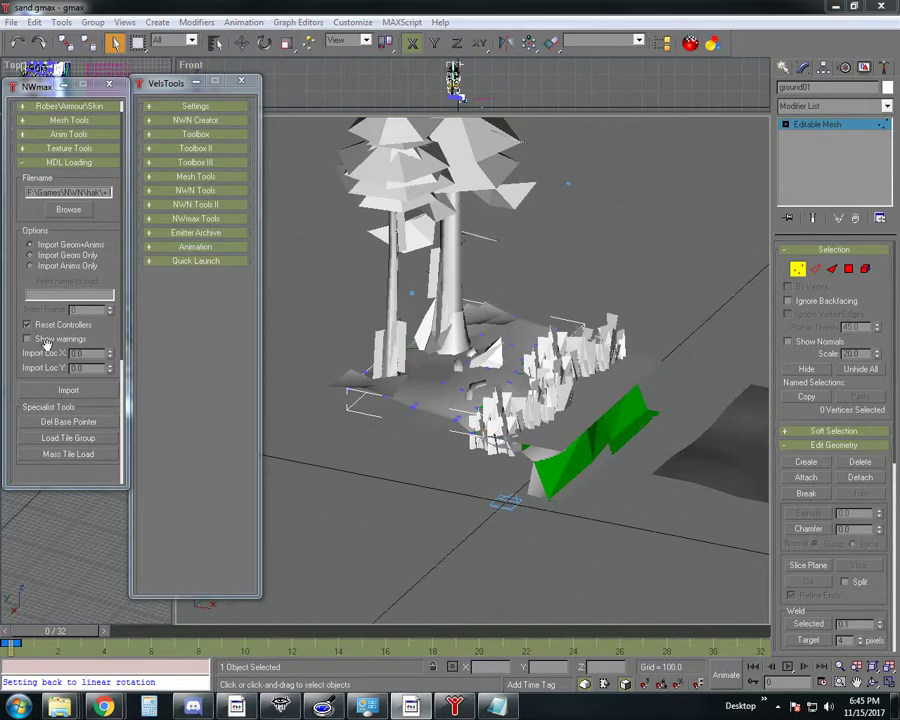
{"action": "left_click", "coordinate": [455, 422]}
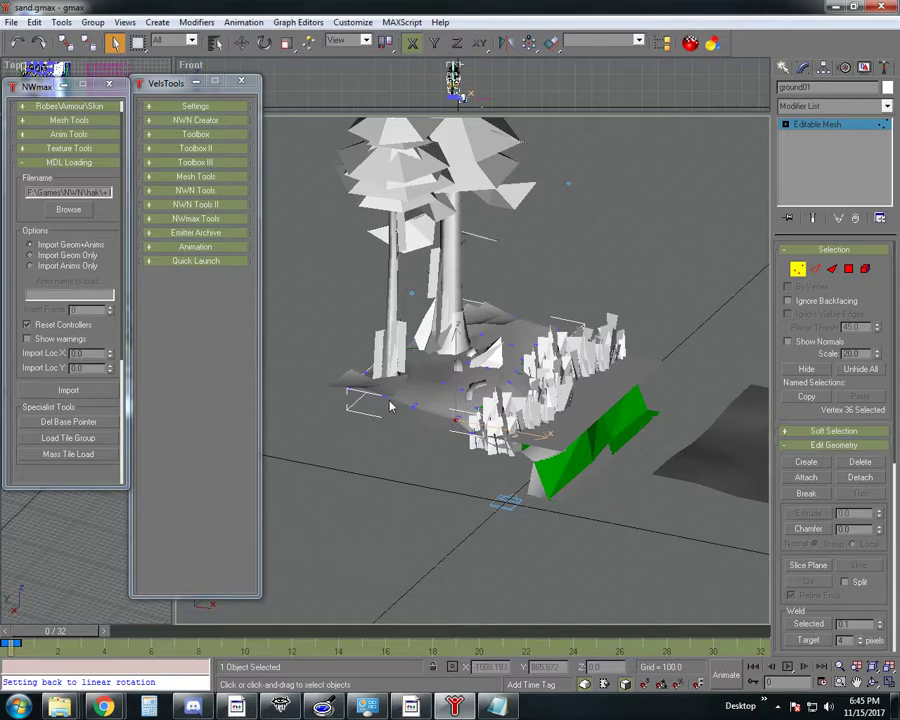
{"action": "left_click", "coordinate": [242, 44]}
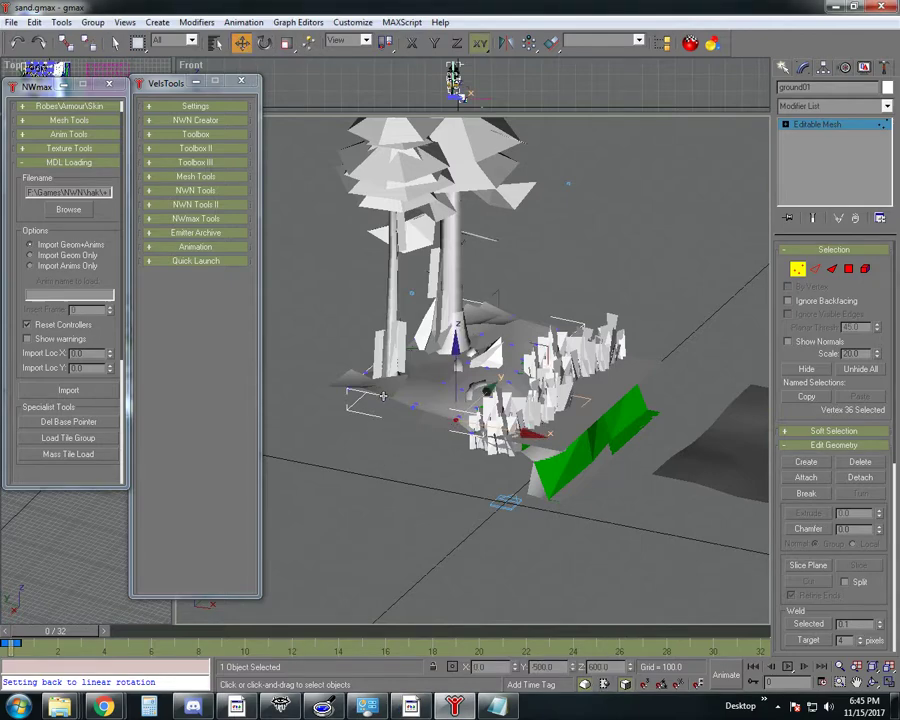
{"action": "left_click", "coordinate": [386, 366]}
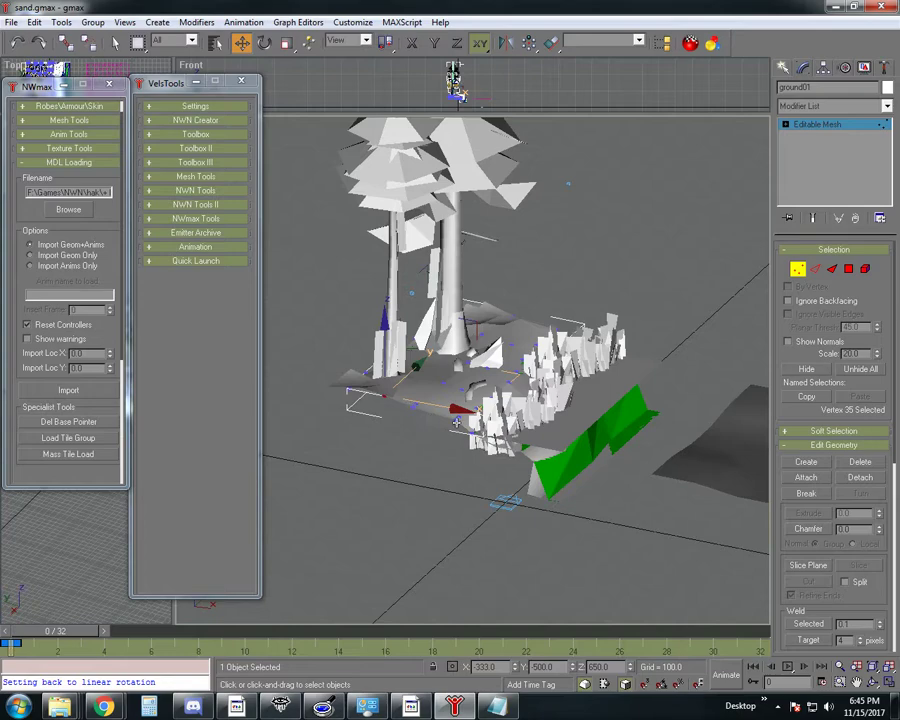
{"action": "left_click_drag", "start_coordinate": [457, 421], "coordinate": [426, 443]}
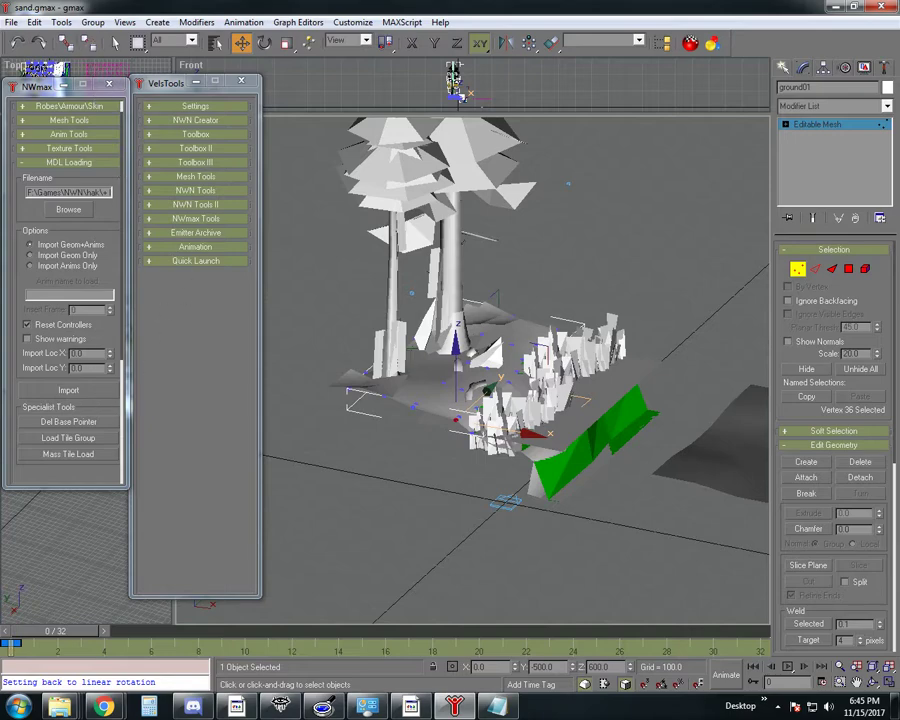
{"action": "key", "text": "alt+Tab"}
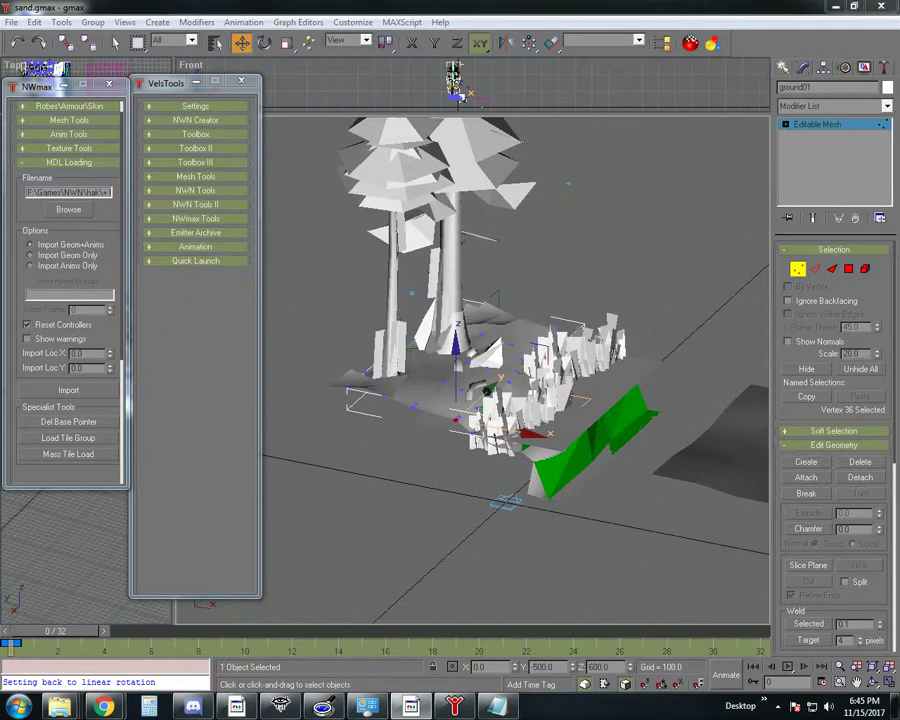
{"action": "left_click", "coordinate": [796, 269]}
Step: Lower the forest tile by setting its tfm01_f02_01 base helper to Z -100
{"action": "left_click", "coordinate": [507, 506]}
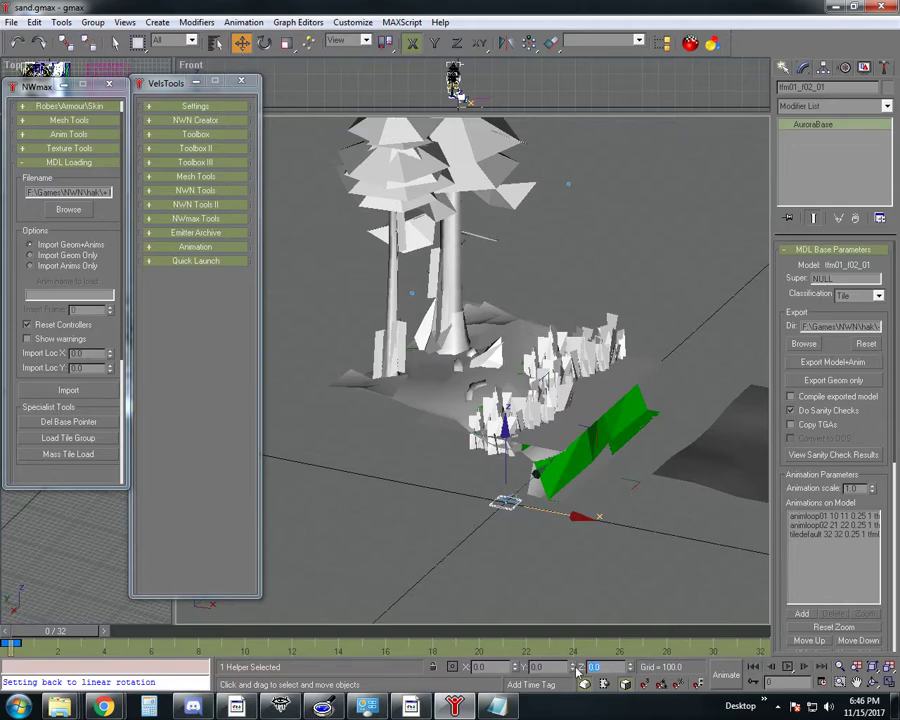
{"action": "type", "text": "5"}
{"action": "key", "text": "Return"}
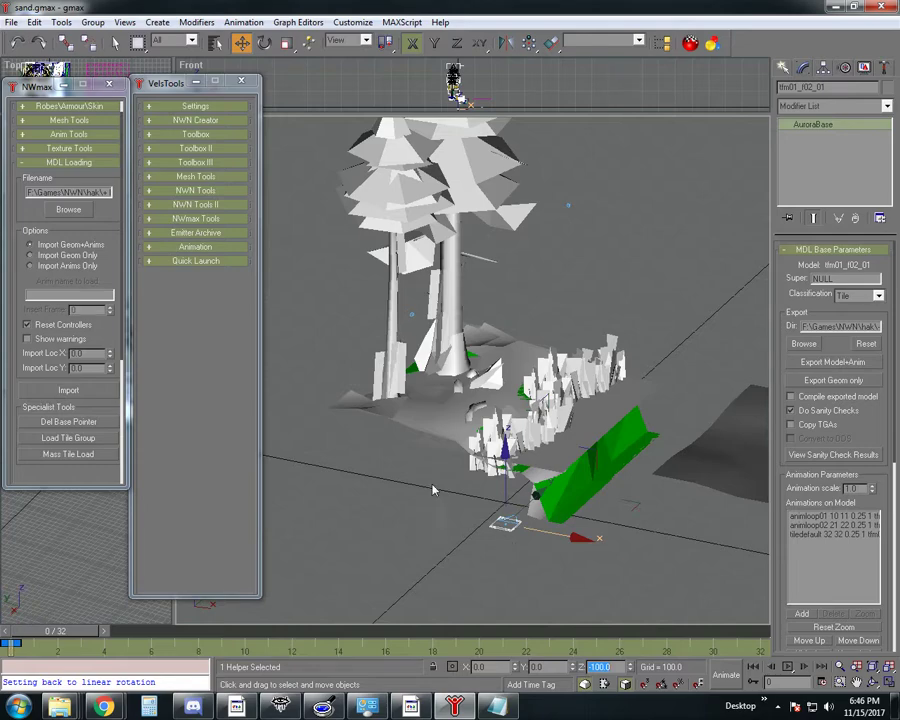
Step: Recheck the heights of the same front-edge vertices on the lowered ground01 mesh, and clear the selection
{"action": "left_click", "coordinate": [438, 428]}
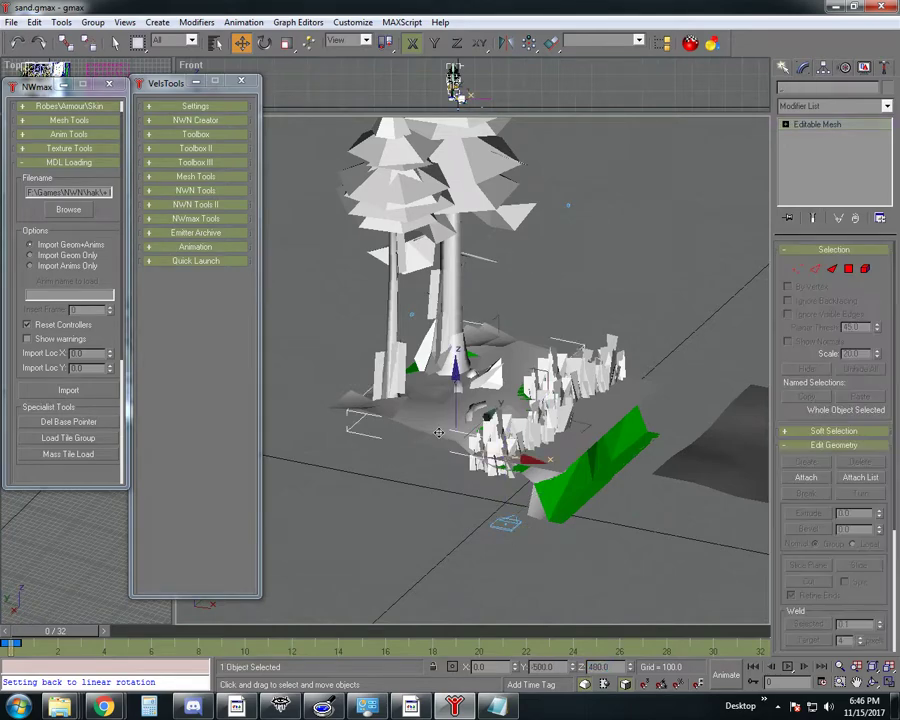
{"action": "left_click", "coordinate": [797, 268]}
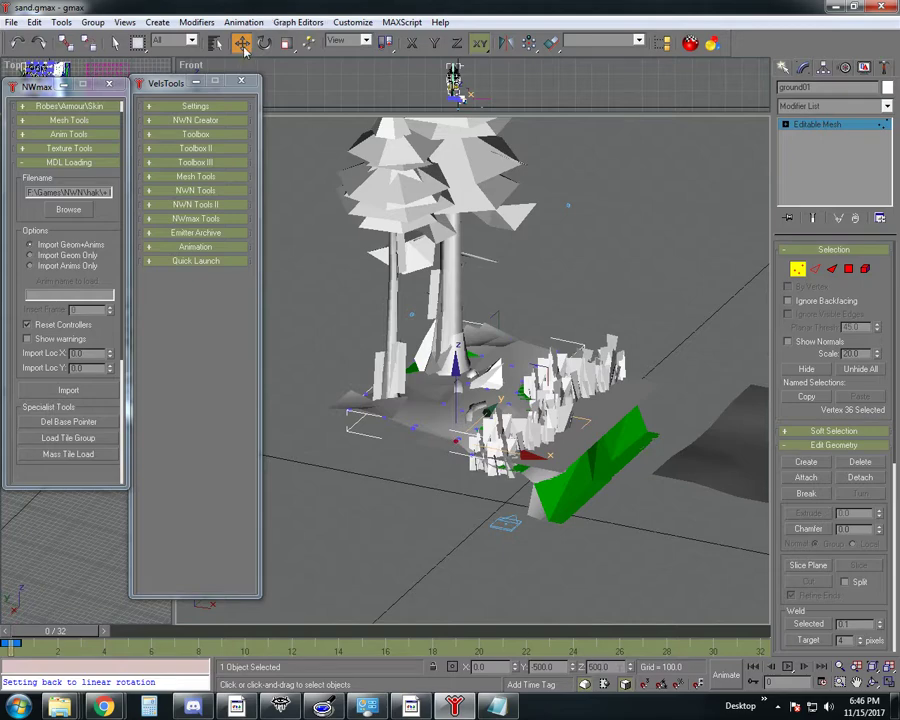
{"action": "left_click", "coordinate": [384, 417]}
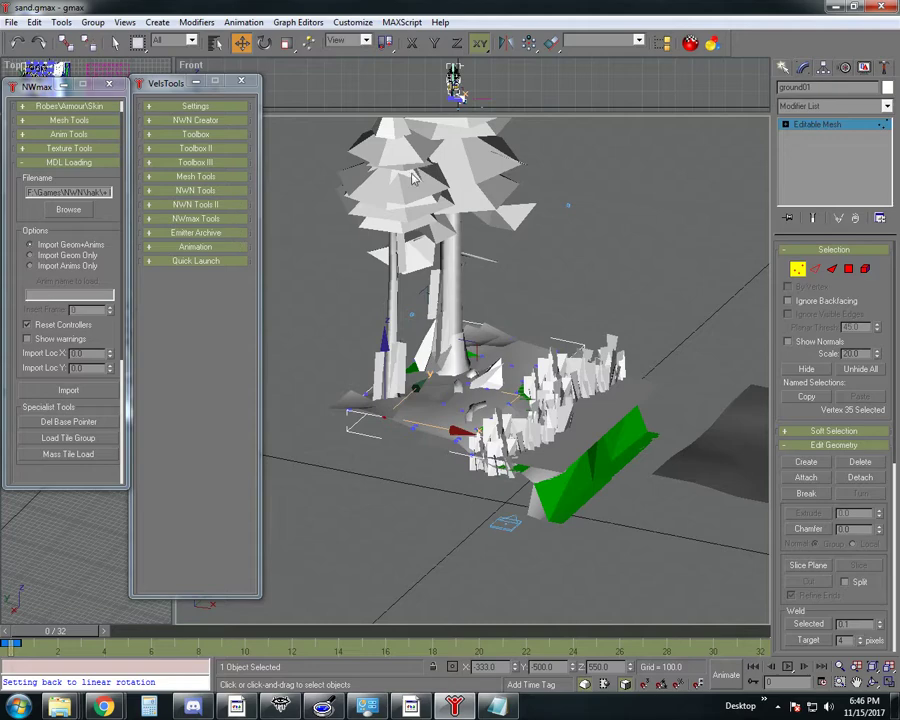
{"action": "left_click", "coordinate": [798, 269]}
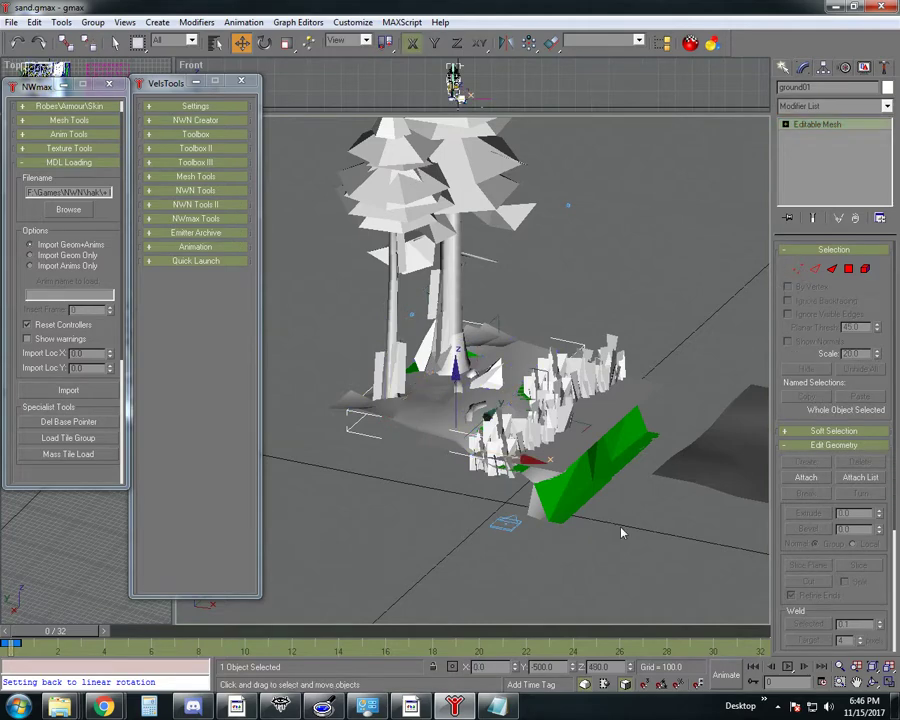
{"action": "left_click", "coordinate": [516, 565]}
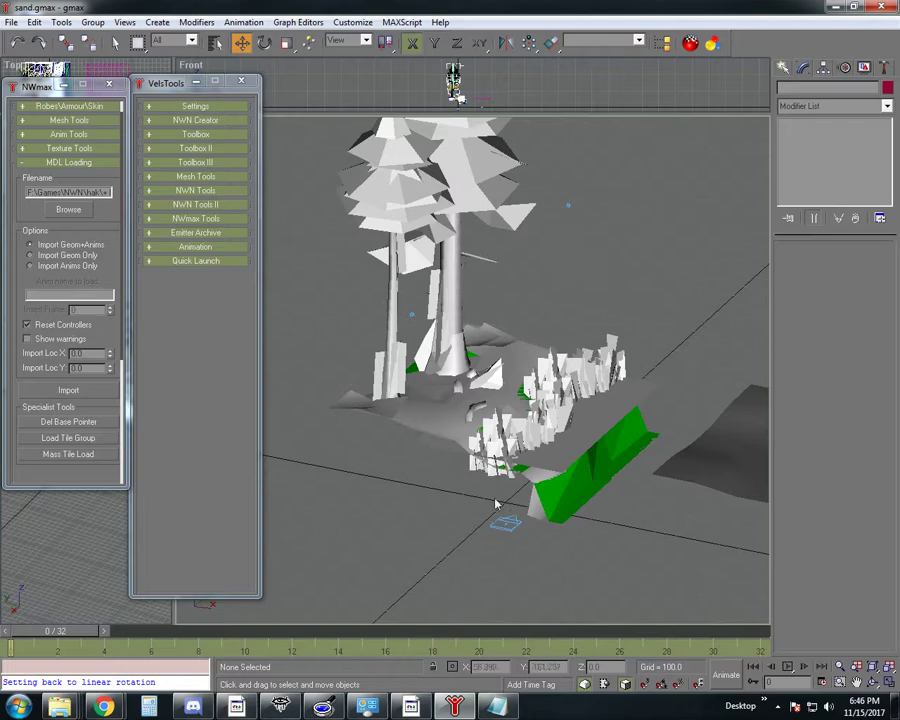
Step: Select all of the forest tile's objects except the tfm01_f02_01 base helper, unlink them from the base, and clear the selection
{"action": "left_click", "coordinate": [872, 686]}
{"action": "left_click_drag", "start_coordinate": [540, 460], "coordinate": [356, 362]}
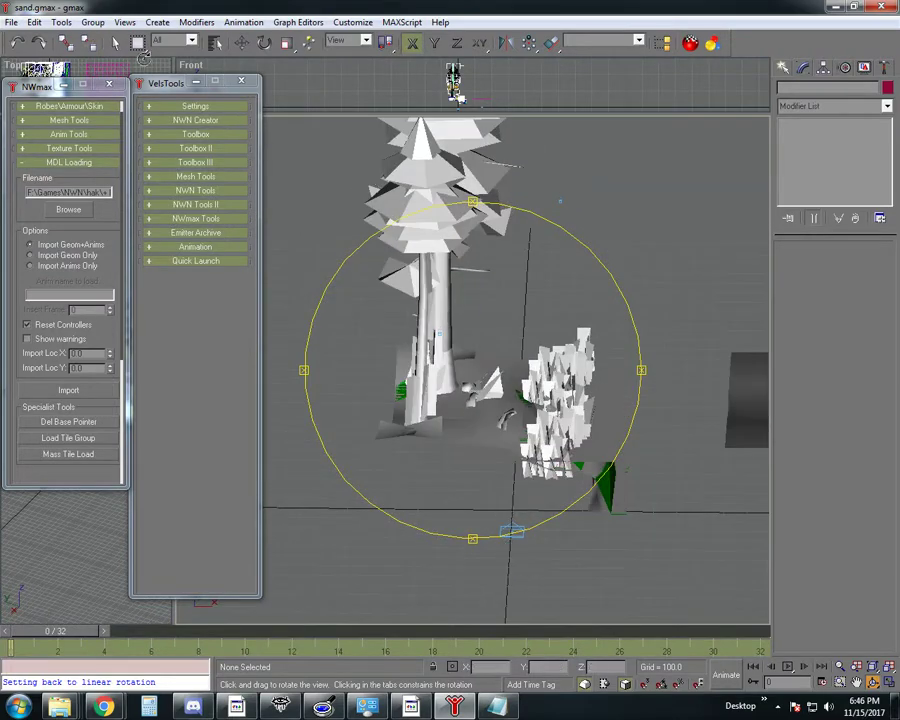
{"action": "left_click", "coordinate": [116, 44]}
{"action": "left_click", "coordinate": [512, 534]}
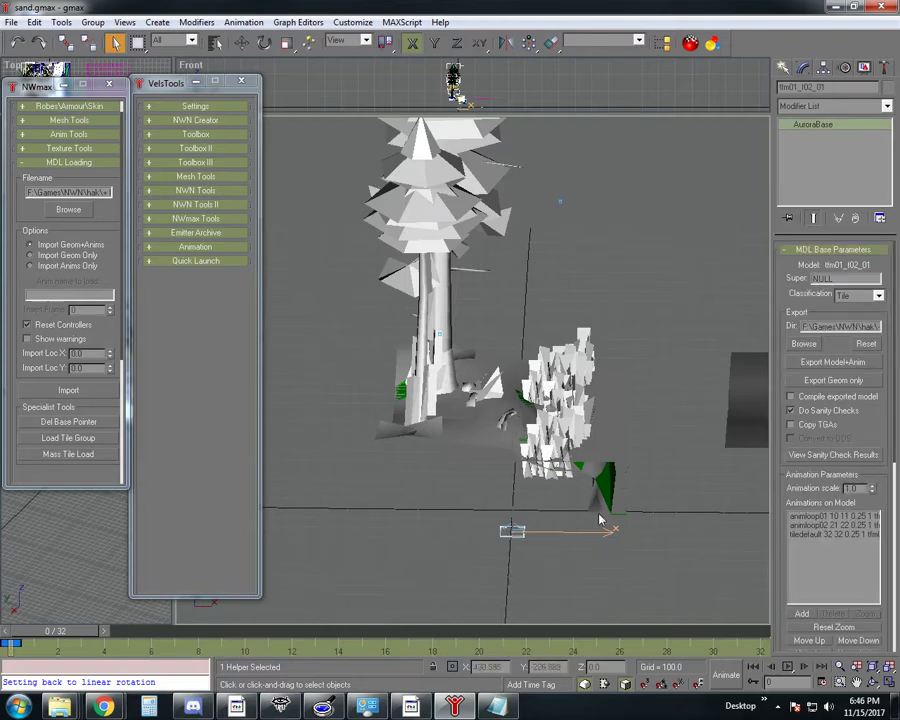
{"action": "scroll", "coordinate": [600, 519], "scroll_direction": "down", "scroll_amount": 5}
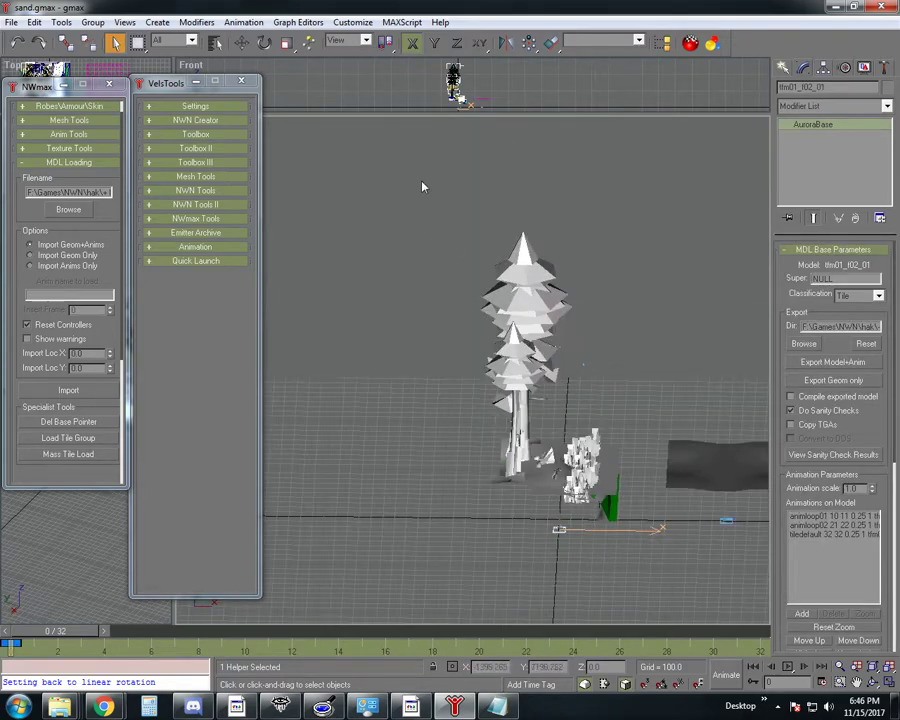
{"action": "left_click_drag", "start_coordinate": [418, 173], "coordinate": [643, 527]}
{"action": "scroll", "coordinate": [673, 595], "scroll_direction": "up", "scroll_amount": 2}
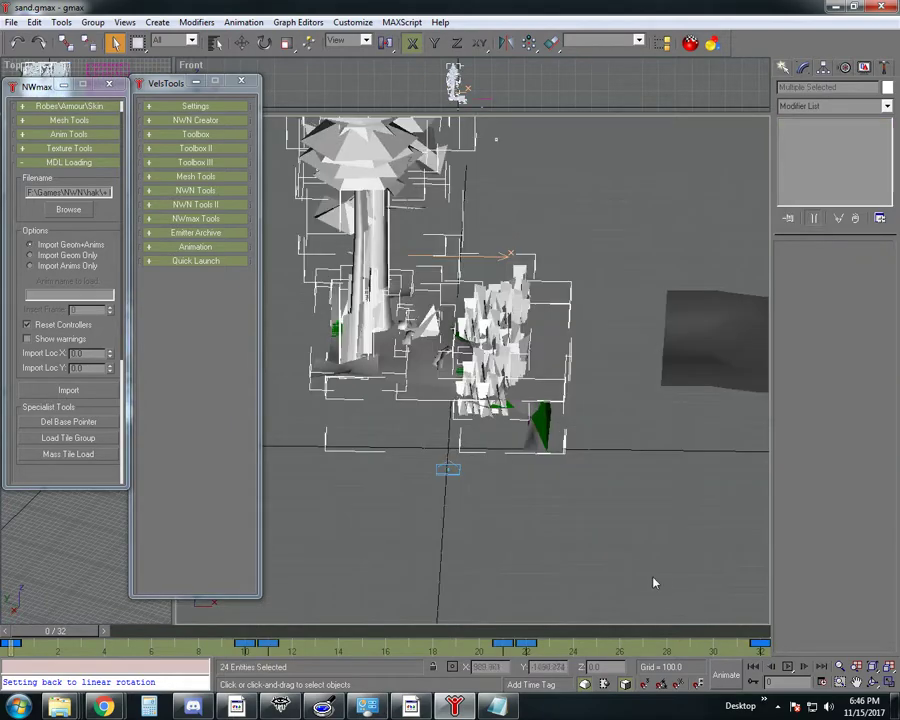
{"action": "scroll", "coordinate": [600, 551], "scroll_direction": "down", "scroll_amount": 1}
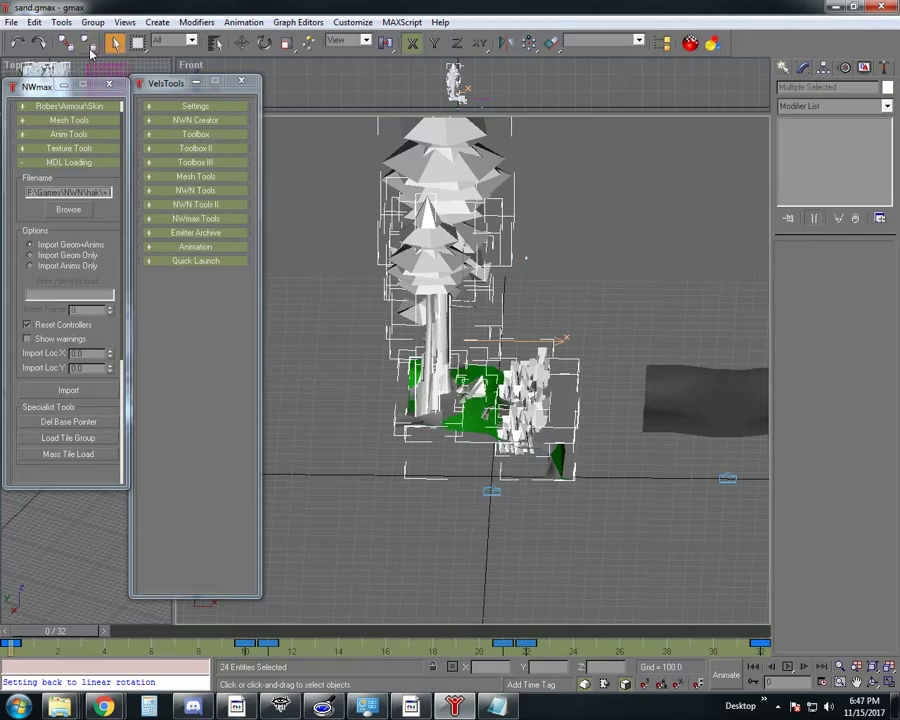
{"action": "left_click", "coordinate": [496, 506]}
Step: Set the unlinked tfm01_f02_01 base helper to Z 0, and clear the selection
{"action": "left_click", "coordinate": [491, 492]}
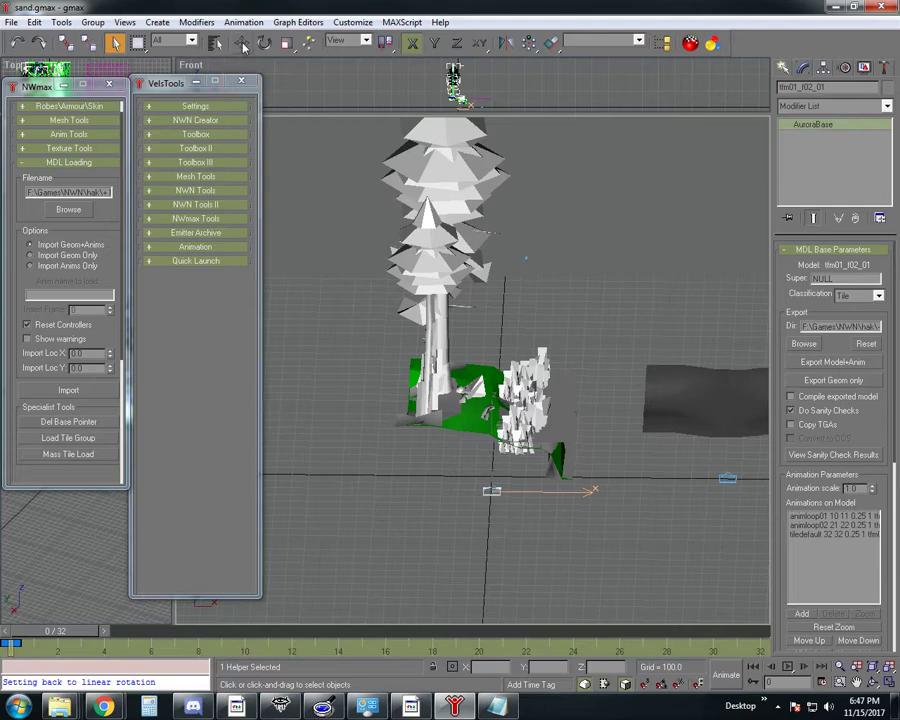
{"action": "key", "text": "w"}
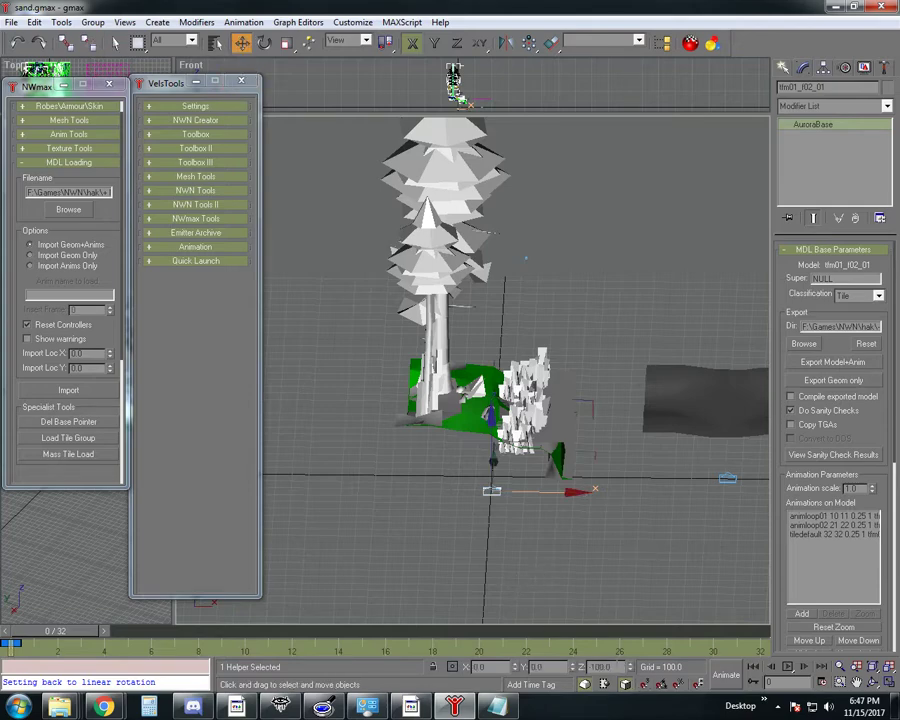
{"action": "type", "text": "0"}
{"action": "key", "text": "Return"}
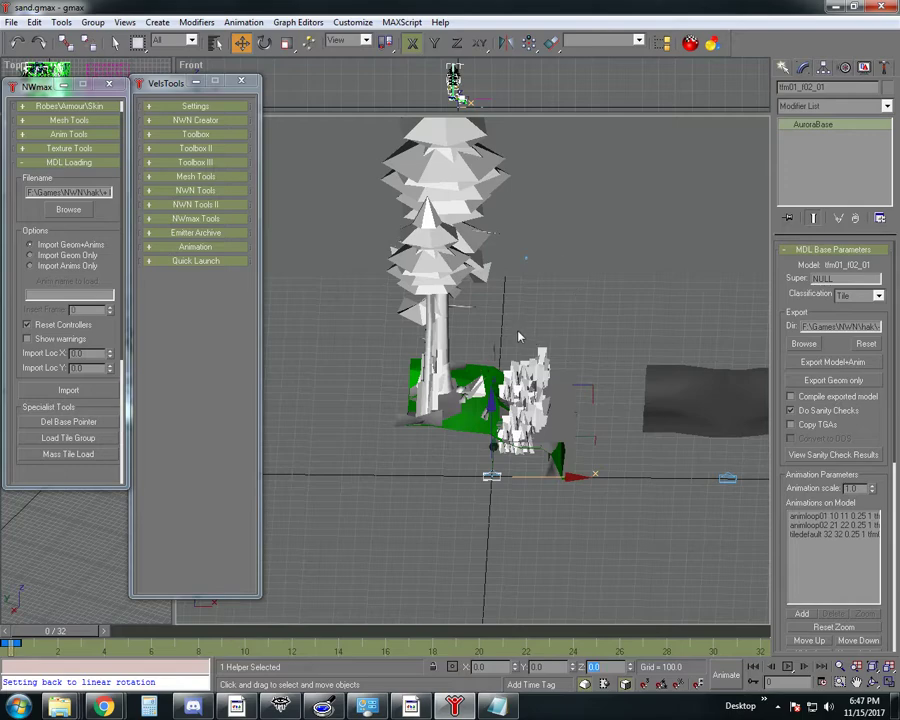
{"action": "left_click", "coordinate": [363, 392]}
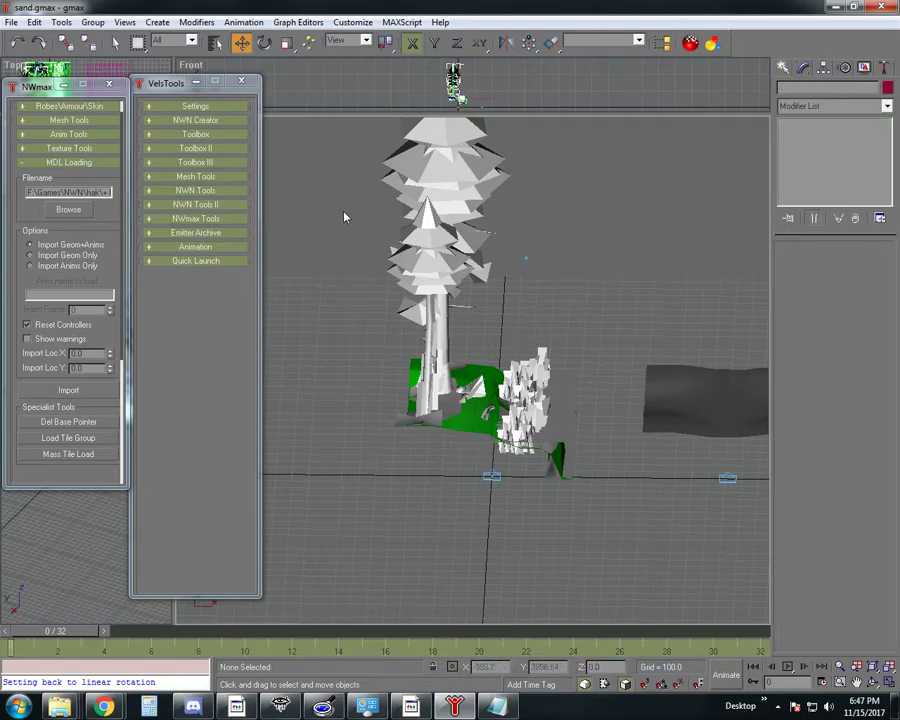
Step: View the forest and sand tiles edge-on to compare their ground levels relative to the base helpers
{"action": "key", "text": "ctrl+r"}
{"action": "left_click_drag", "start_coordinate": [520, 390], "coordinate": [516, 424]}
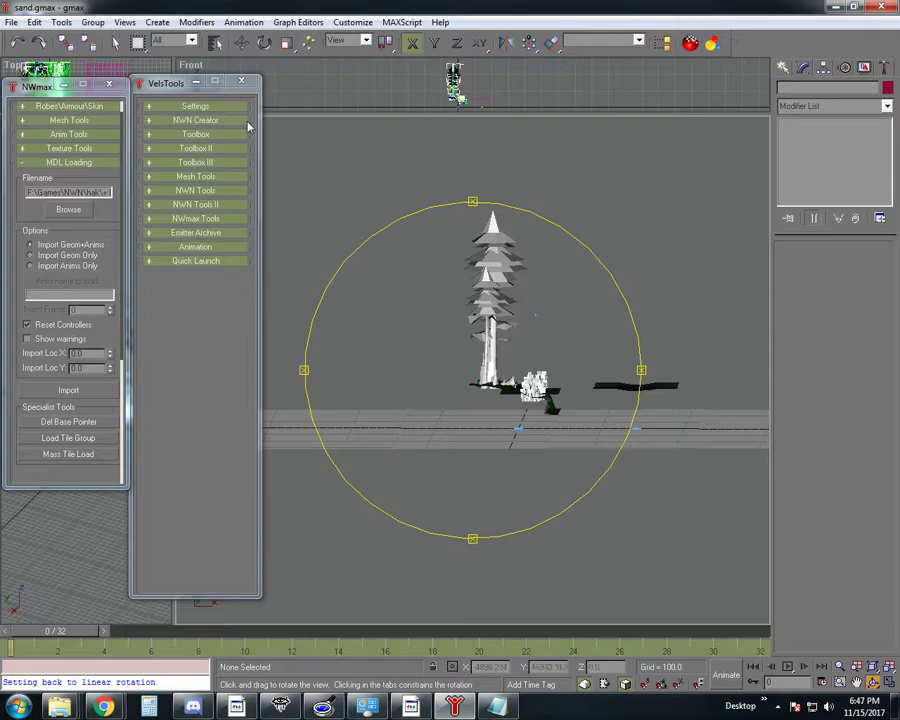
{"action": "key", "text": "l"}
{"action": "scroll", "coordinate": [482, 304], "scroll_direction": "down", "scroll_amount": 10}
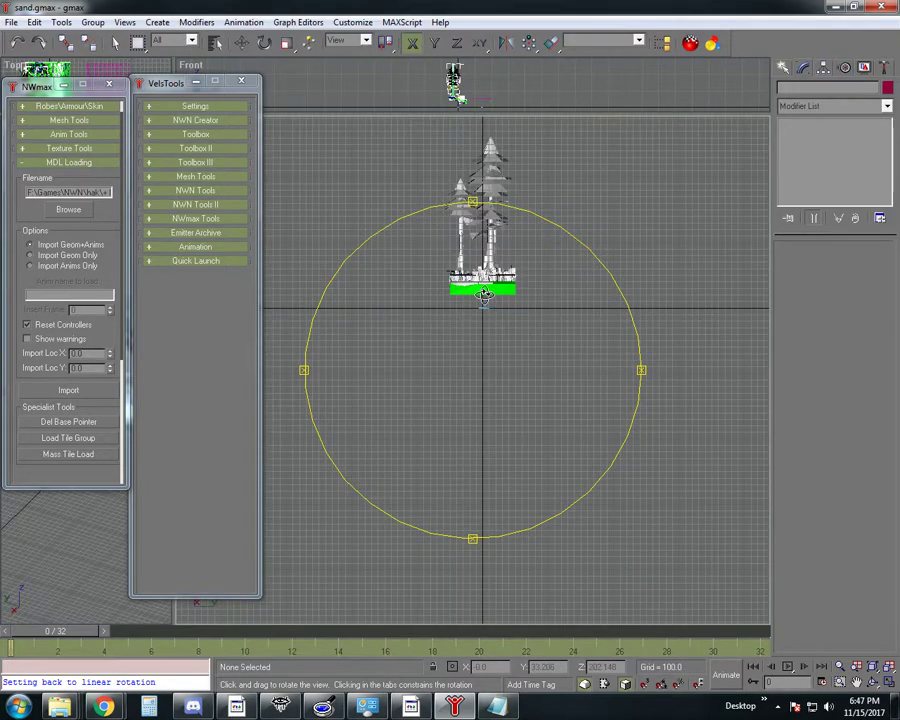
{"action": "left_click_drag", "start_coordinate": [482, 295], "coordinate": [465, 580]}
{"action": "right_click", "coordinate": [505, 315]}
{"action": "scroll", "coordinate": [502, 316], "scroll_direction": "down", "scroll_amount": 5}
{"action": "left_click", "coordinate": [857, 682]}
{"action": "scroll", "coordinate": [466, 575], "scroll_direction": "down", "scroll_amount": 2}
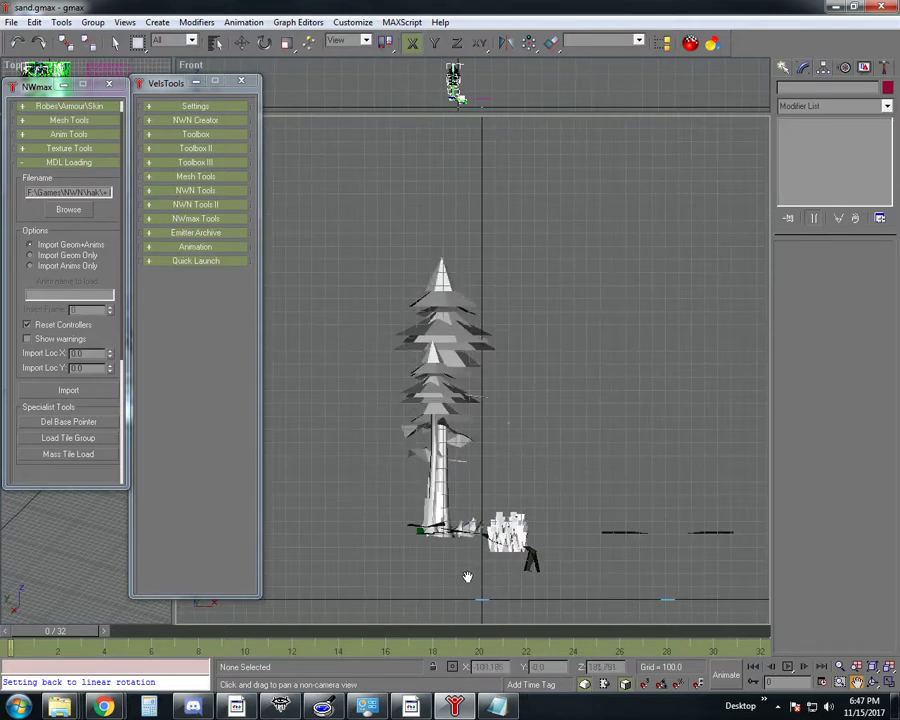
Step: Select all of the forest tile's objects without the base helper, link them to the tfm01_f02_01 base helper, and clear the selection
{"action": "left_click", "coordinate": [113, 44]}
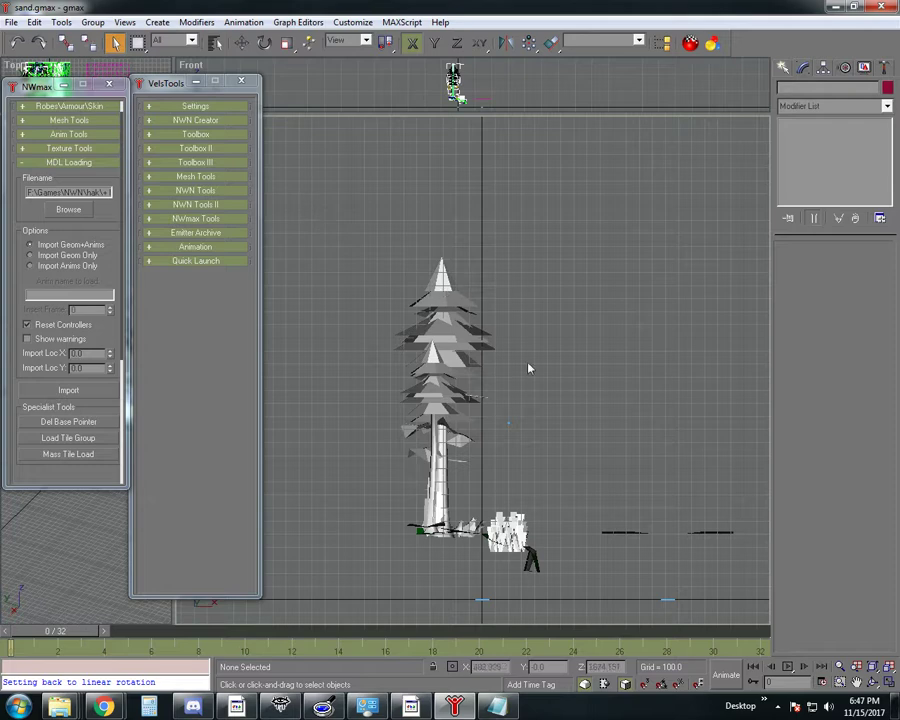
{"action": "left_click_drag", "start_coordinate": [305, 201], "coordinate": [569, 587]}
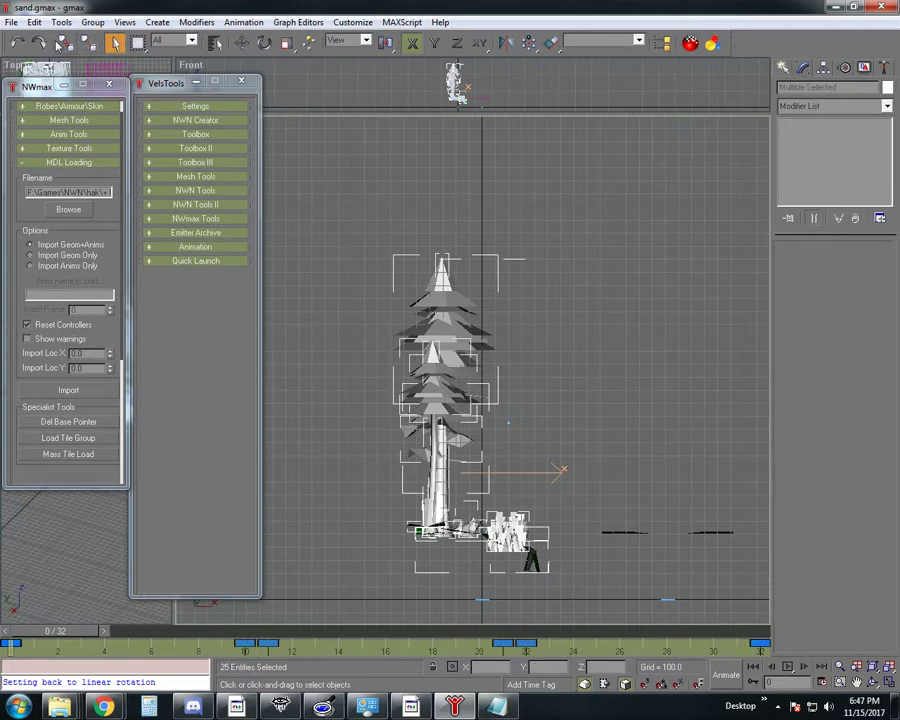
{"action": "left_click", "coordinate": [65, 42]}
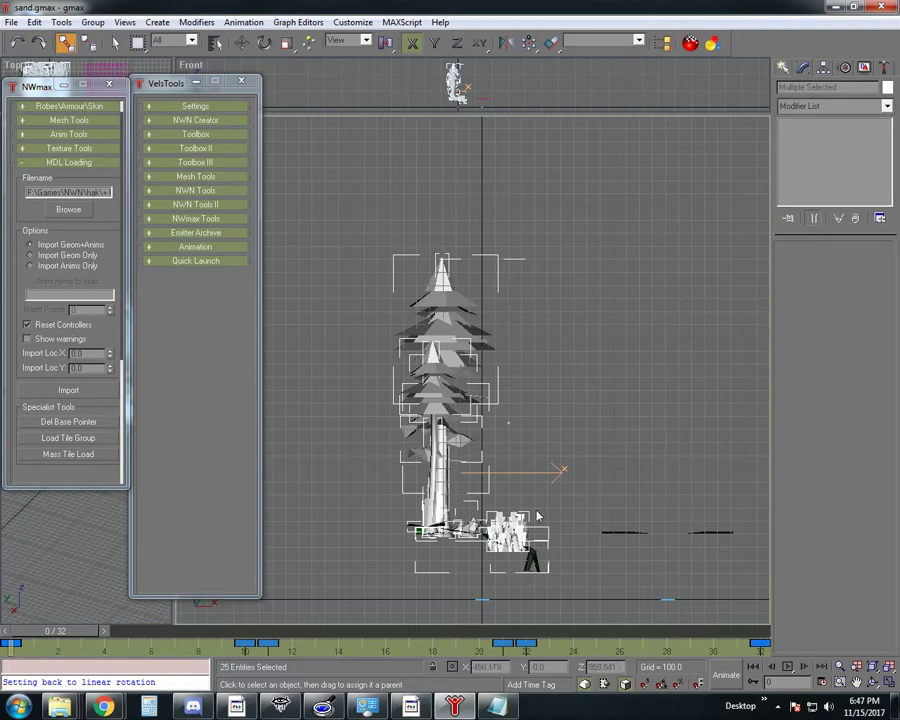
{"action": "left_click", "coordinate": [874, 685]}
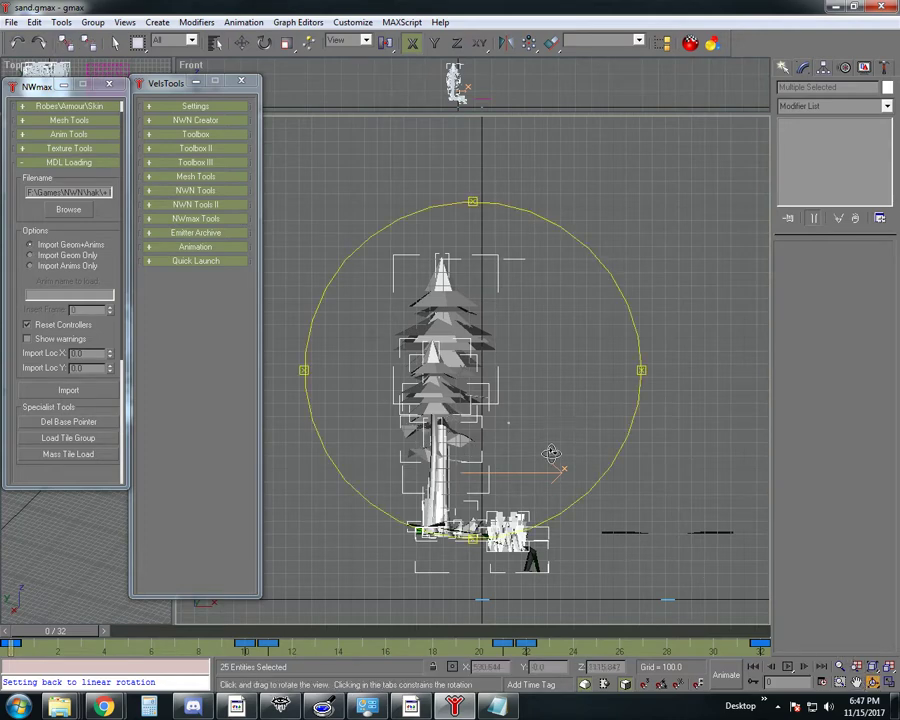
{"action": "left_click_drag", "start_coordinate": [549, 455], "coordinate": [546, 478]}
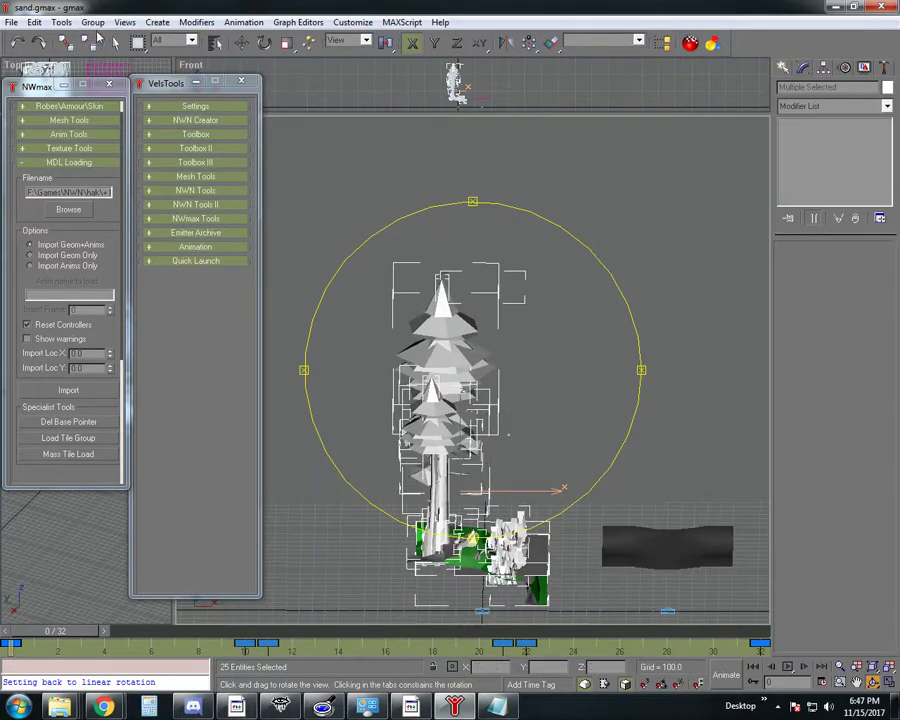
{"action": "left_click", "coordinate": [64, 43]}
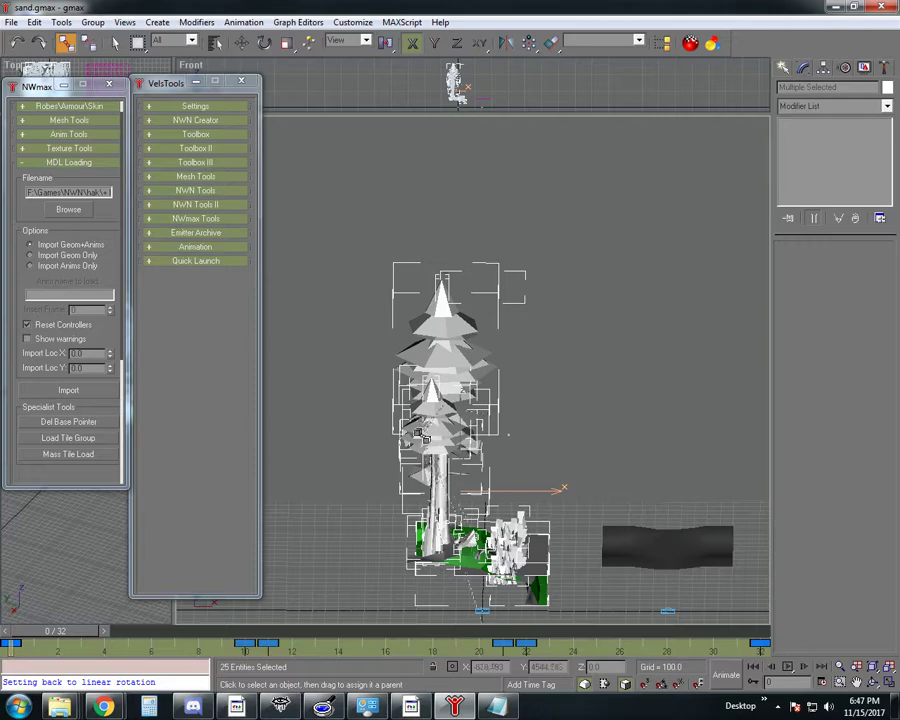
{"action": "left_click_drag", "start_coordinate": [425, 470], "coordinate": [475, 612]}
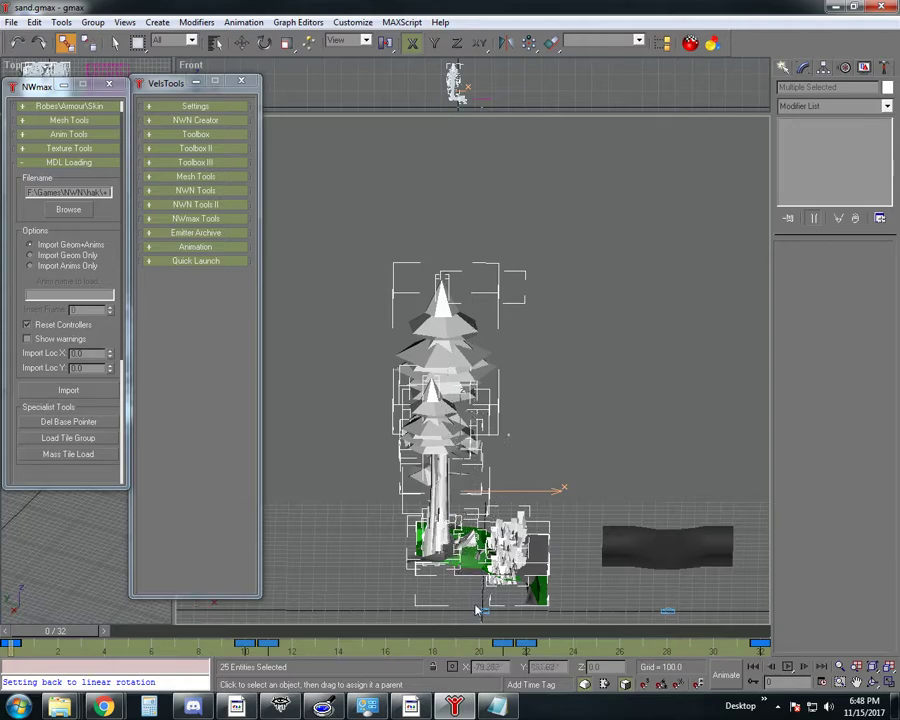
{"action": "left_click", "coordinate": [115, 43]}
{"action": "left_click", "coordinate": [312, 244]}
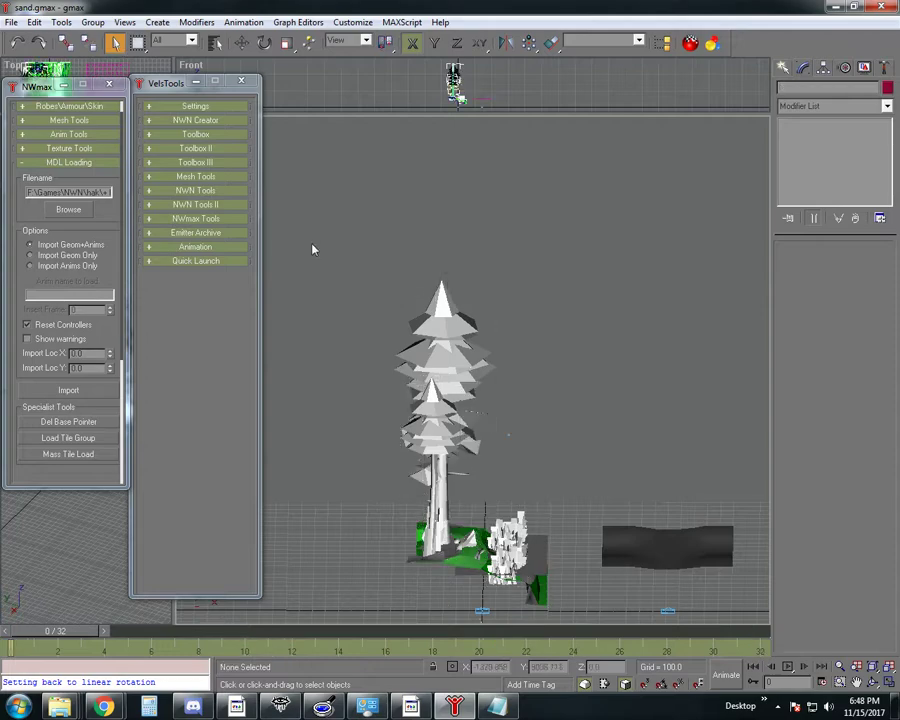
Step: Select the tfm01_f02_01 base helper and examine the relinked forest tile beside the sand tile from several angles
{"action": "left_click", "coordinate": [482, 612]}
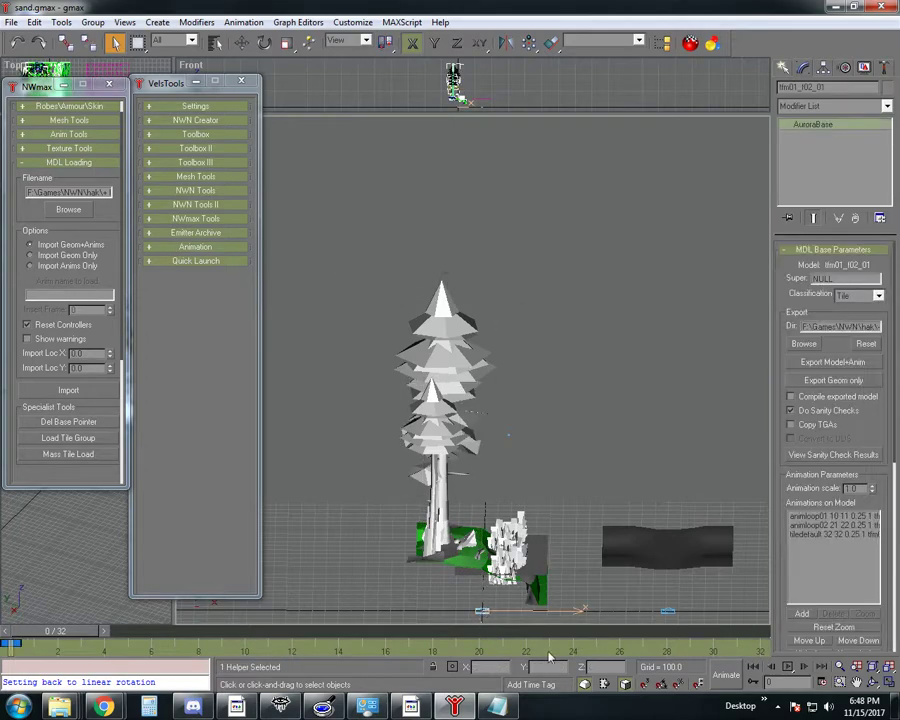
{"action": "left_click", "coordinate": [873, 683]}
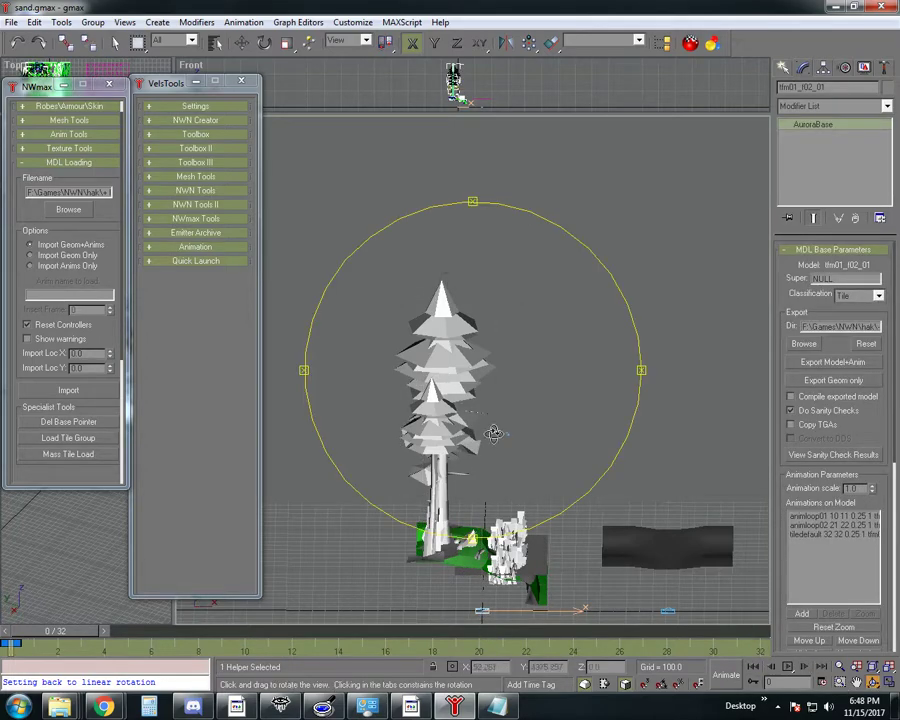
{"action": "left_click_drag", "start_coordinate": [492, 430], "coordinate": [492, 452]}
{"action": "scroll", "coordinate": [493, 452], "scroll_direction": "down", "scroll_amount": 2}
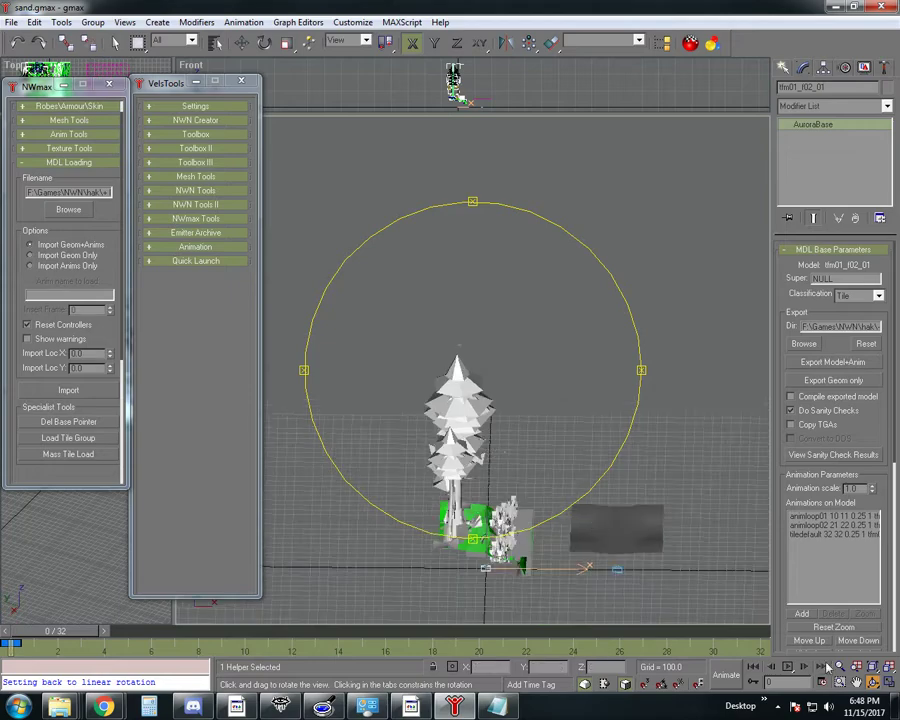
{"action": "left_click", "coordinate": [856, 683]}
{"action": "left_click_drag", "start_coordinate": [618, 543], "coordinate": [600, 457]}
{"action": "scroll", "coordinate": [549, 461], "scroll_direction": "up", "scroll_amount": 2}
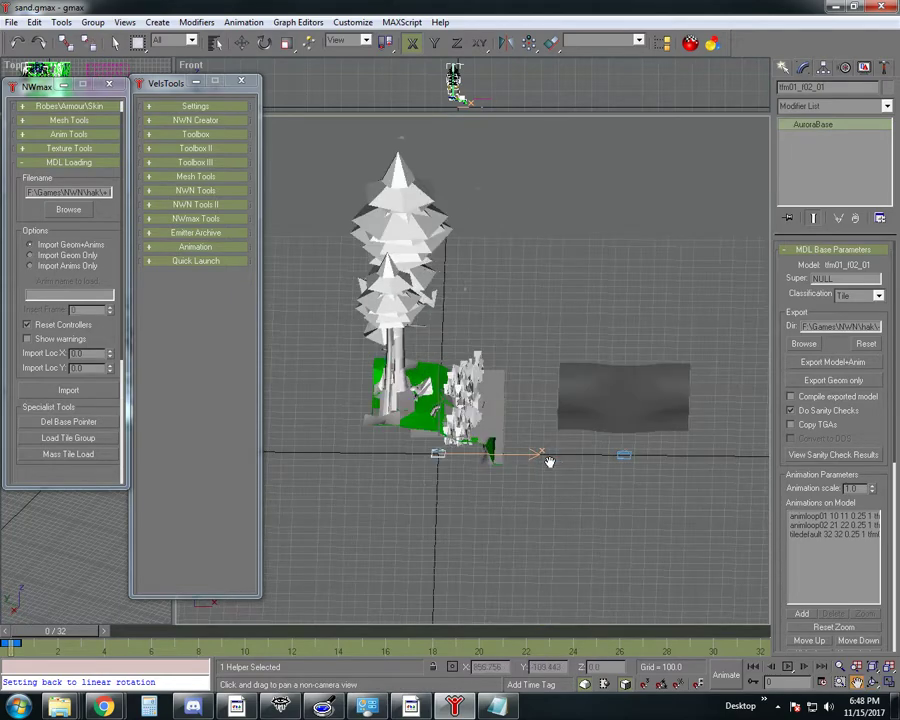
{"action": "scroll", "coordinate": [495, 460], "scroll_direction": "up", "scroll_amount": 3}
{"action": "scroll", "coordinate": [490, 463], "scroll_direction": "down", "scroll_amount": 1}
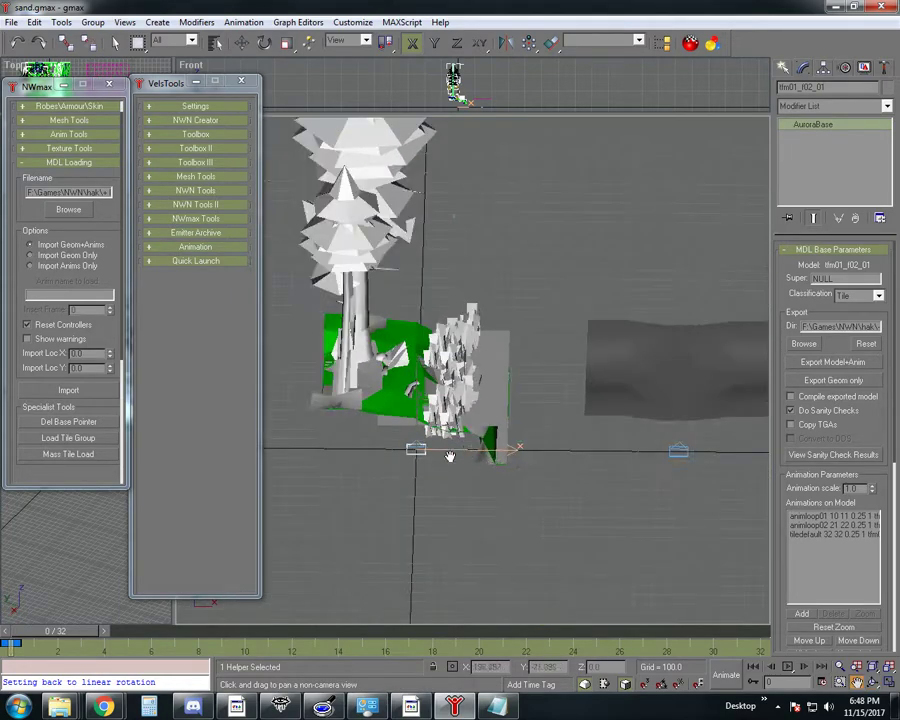
{"action": "scroll", "coordinate": [450, 456], "scroll_direction": "down", "scroll_amount": 1}
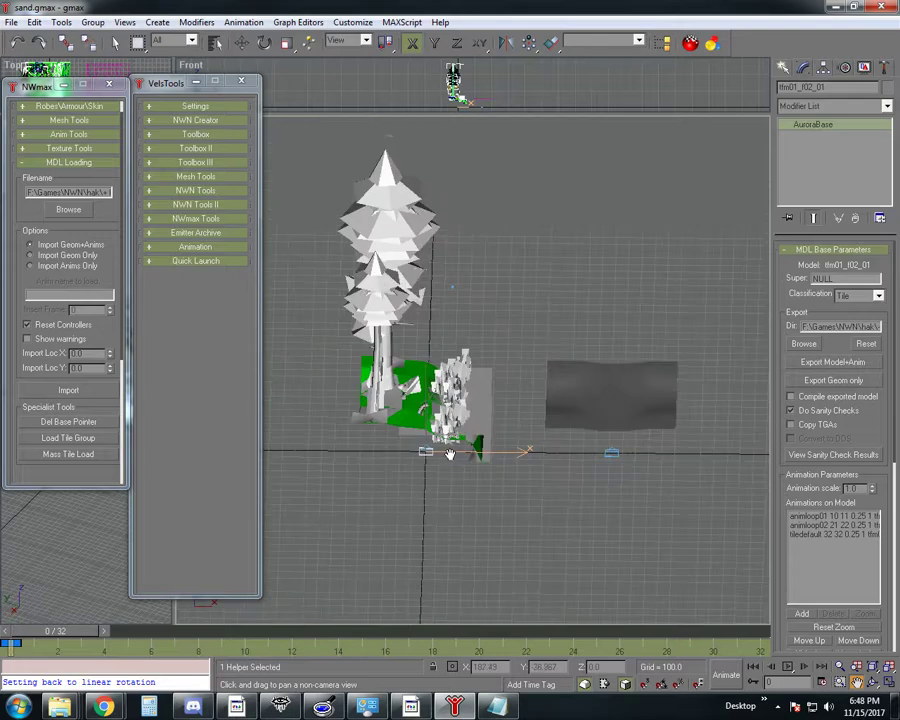
{"action": "left_click", "coordinate": [871, 683]}
{"action": "left_click_drag", "start_coordinate": [520, 452], "coordinate": [460, 423]}
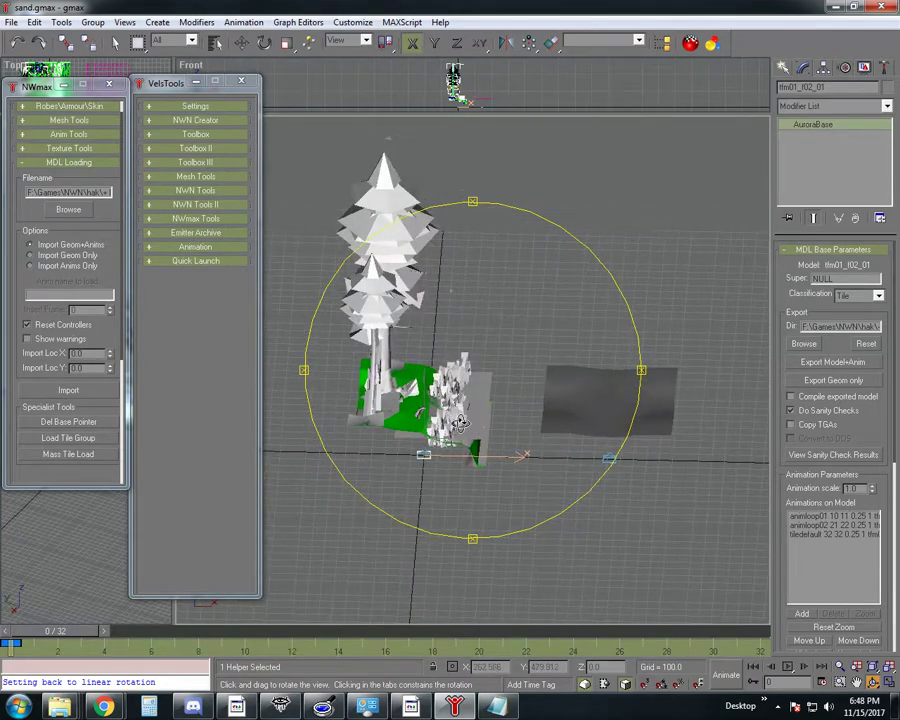
Step: Show the vertices of the forest tile's ground01 mesh and examine them alongside the sand tile from several angles
{"action": "left_click", "coordinate": [115, 42]}
{"action": "left_click", "coordinate": [400, 411]}
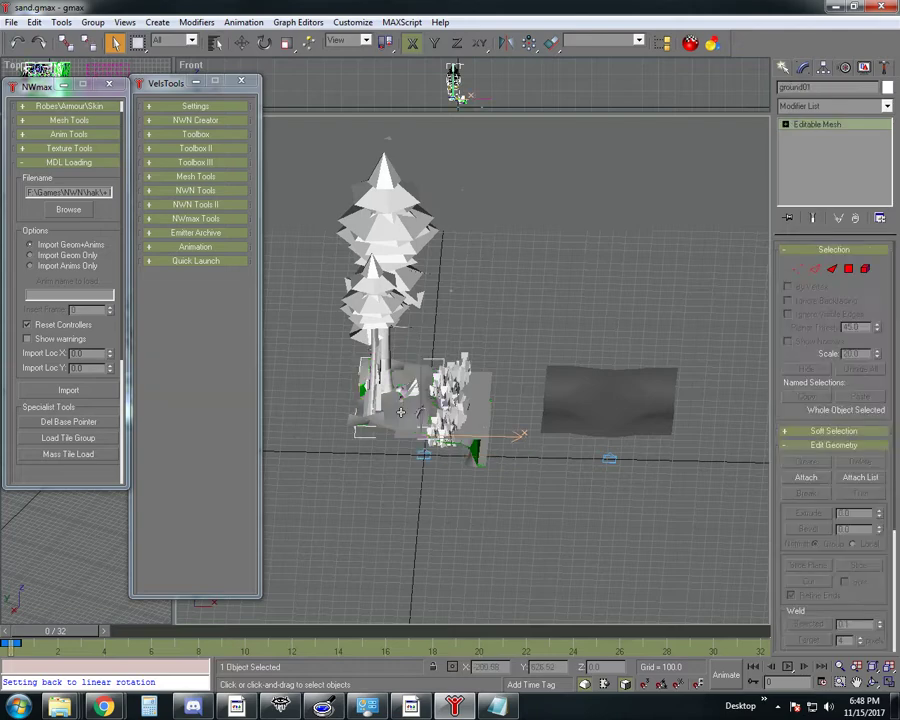
{"action": "left_click", "coordinate": [872, 684]}
{"action": "left_click_drag", "start_coordinate": [554, 464], "coordinate": [440, 438]}
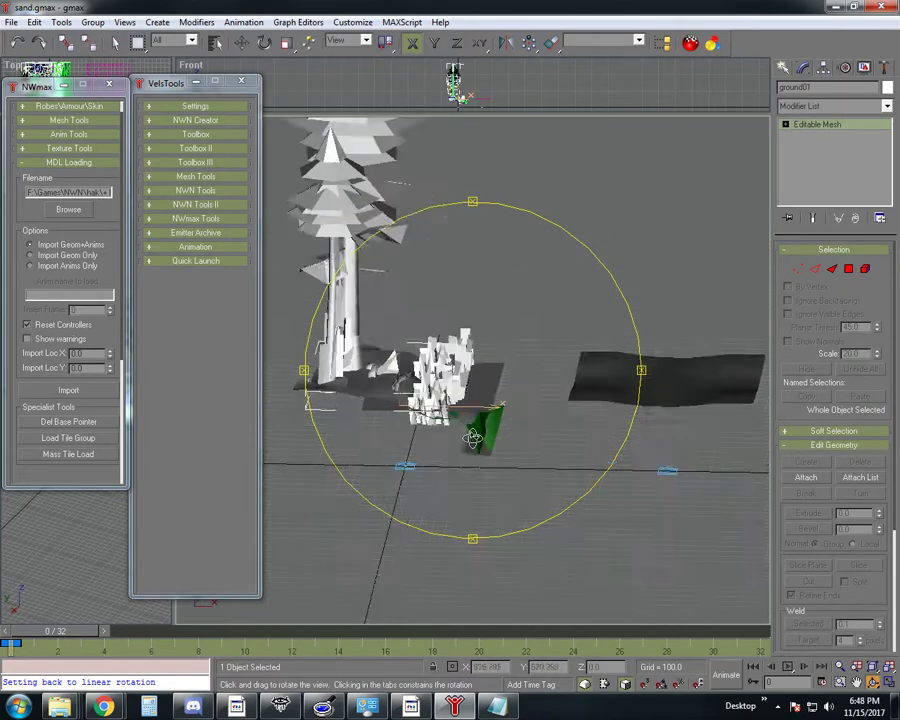
{"action": "left_click", "coordinate": [798, 269]}
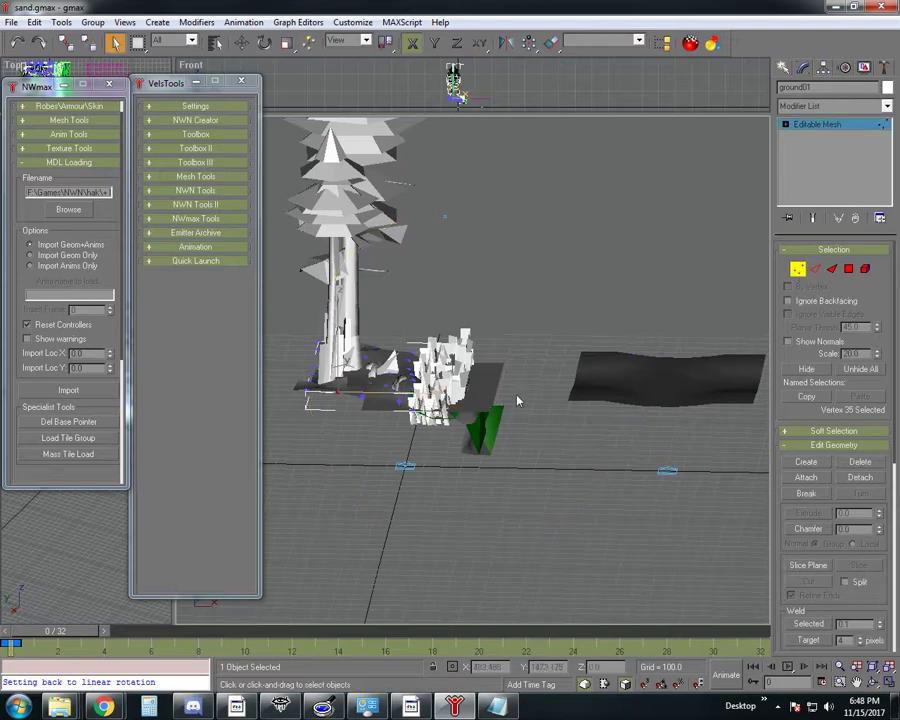
{"action": "left_click", "coordinate": [874, 682]}
{"action": "left_click_drag", "start_coordinate": [480, 440], "coordinate": [602, 478]}
{"action": "left_click_drag", "start_coordinate": [488, 401], "coordinate": [470, 452]}
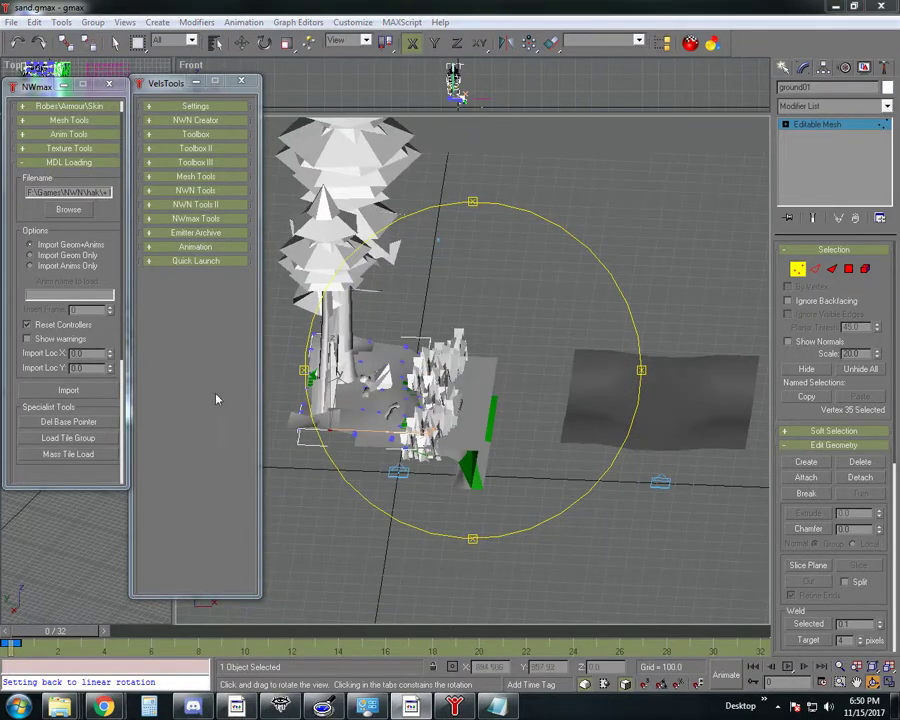
{"action": "left_click_drag", "start_coordinate": [548, 358], "coordinate": [558, 362]}
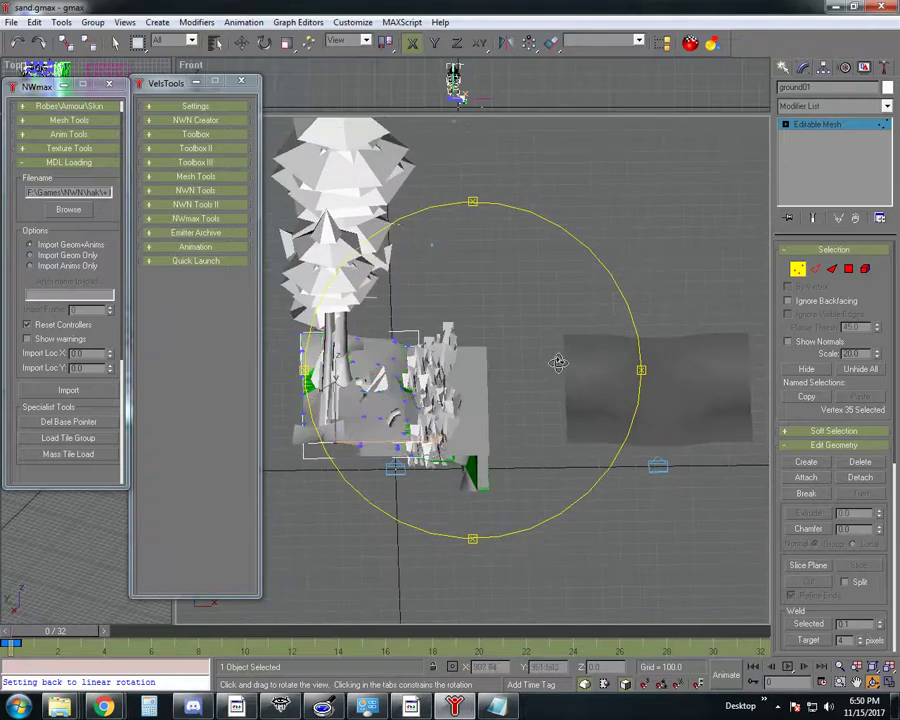
Step: Leave vertex editing on ground01 and select the sand tile's ground_001 mesh
{"action": "right_click", "coordinate": [638, 458]}
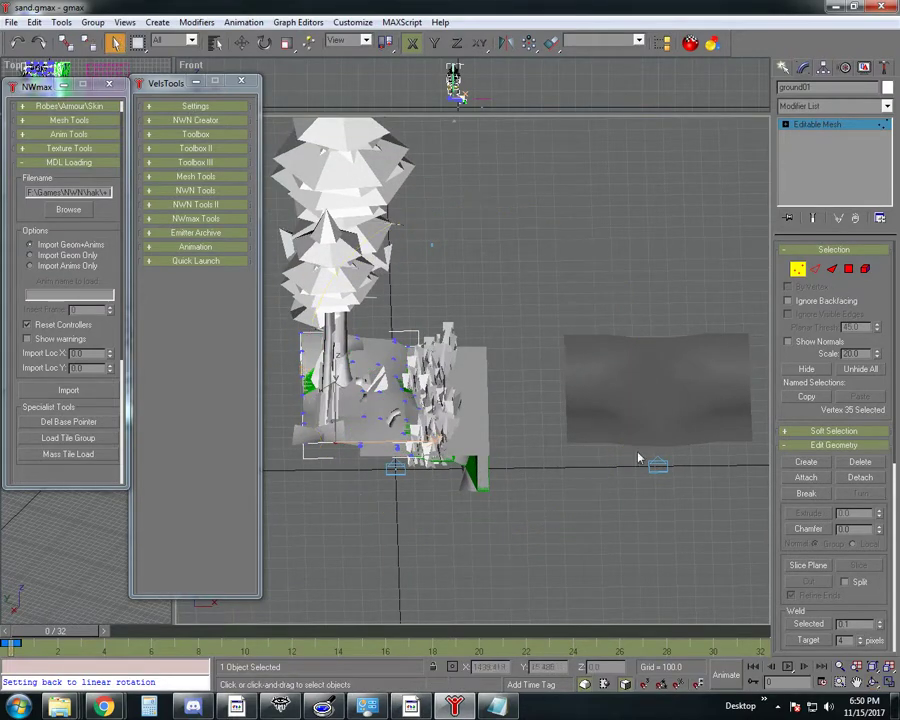
{"action": "left_click", "coordinate": [673, 387]}
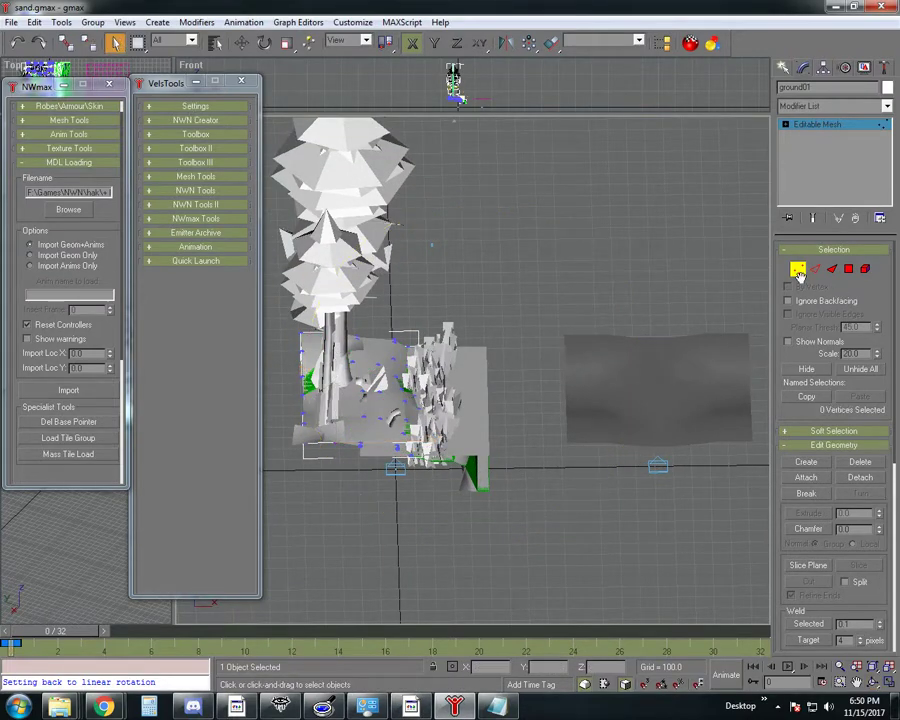
{"action": "left_click", "coordinate": [798, 272]}
{"action": "left_click", "coordinate": [622, 381]}
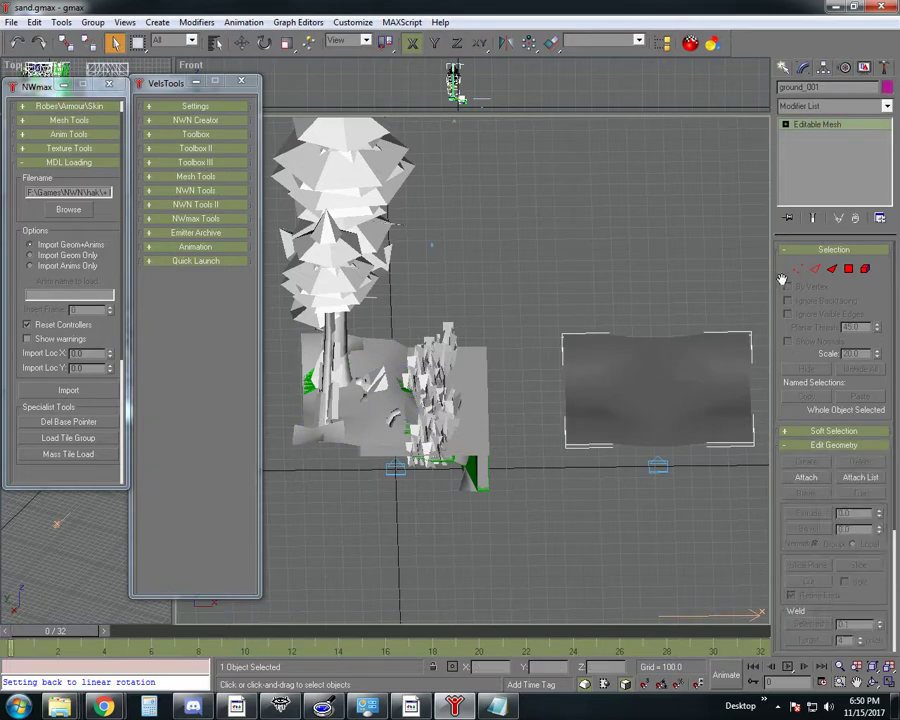
Step: Delete the sand tile's WM_granite540 walkmesh and select its ground_001 mesh
{"action": "left_click", "coordinate": [675, 403]}
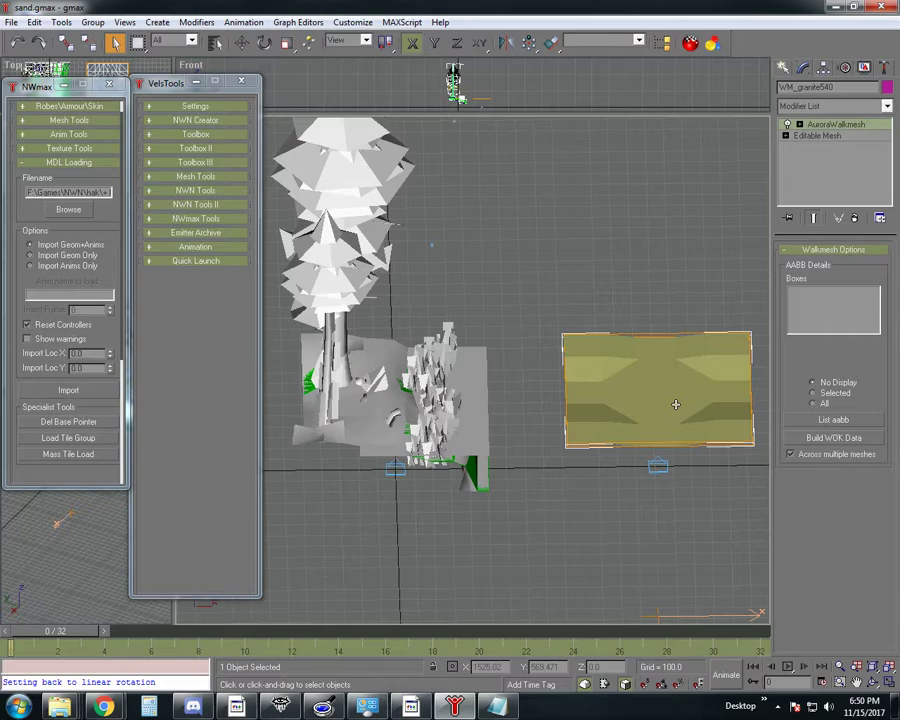
{"action": "key", "text": "Delete"}
{"action": "left_click", "coordinate": [675, 404]}
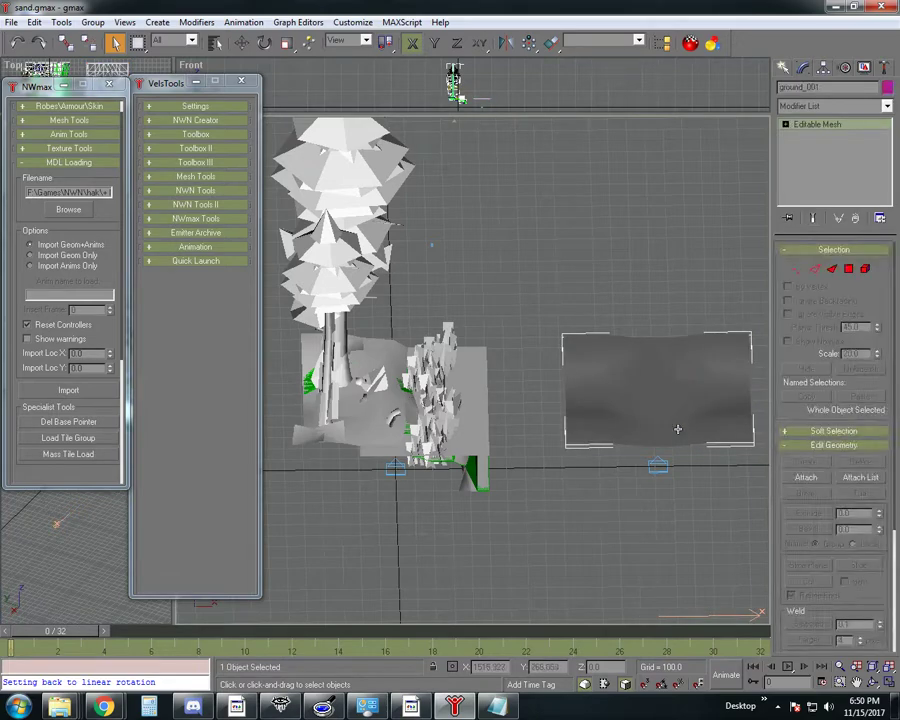
{"action": "left_click", "coordinate": [633, 494]}
{"action": "left_click_drag", "start_coordinate": [627, 489], "coordinate": [685, 460]}
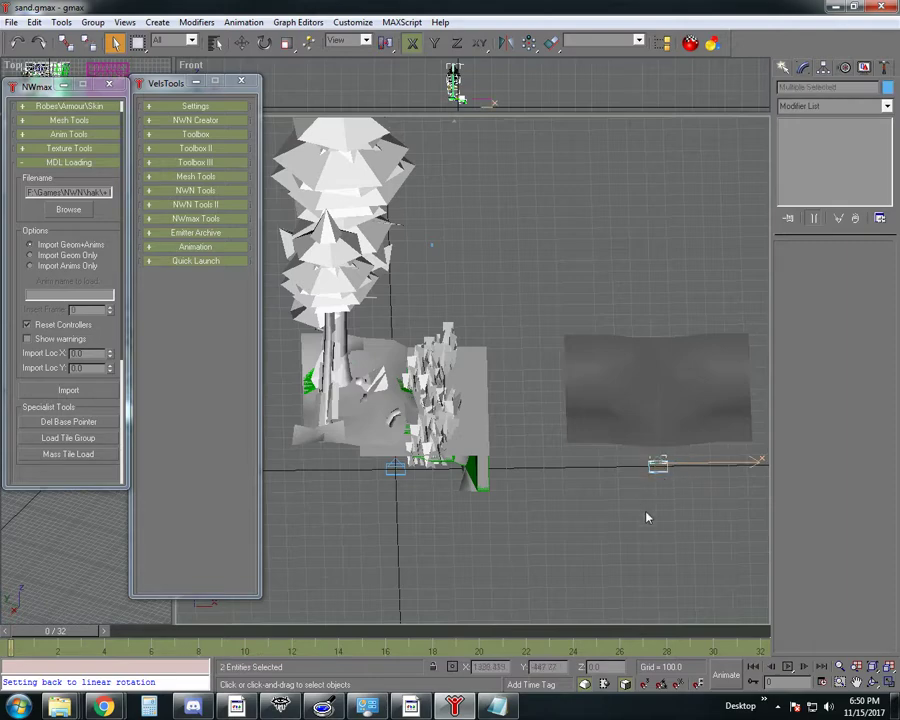
{"action": "key", "text": "Delete"}
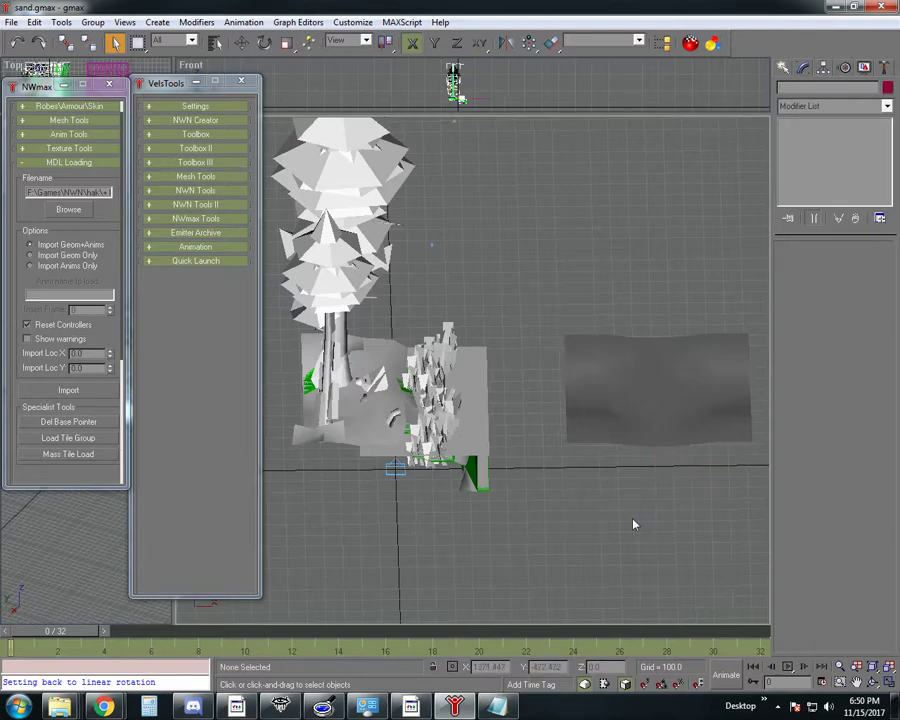
{"action": "scroll", "coordinate": [623, 509], "scroll_direction": "down", "scroll_amount": 3}
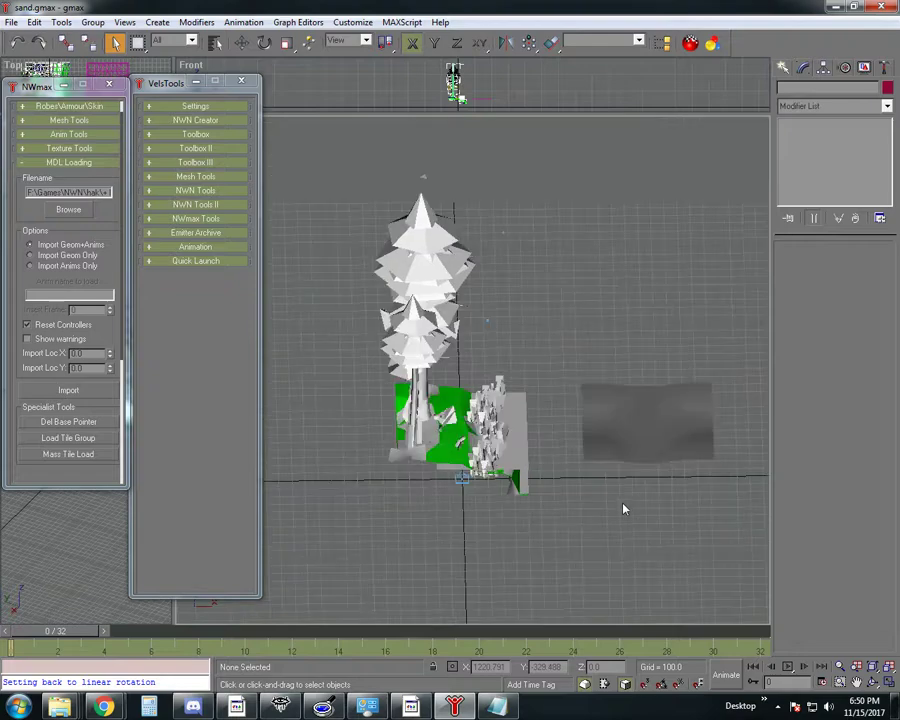
{"action": "scroll", "coordinate": [623, 509], "scroll_direction": "up", "scroll_amount": 3}
{"action": "left_click", "coordinate": [671, 394]}
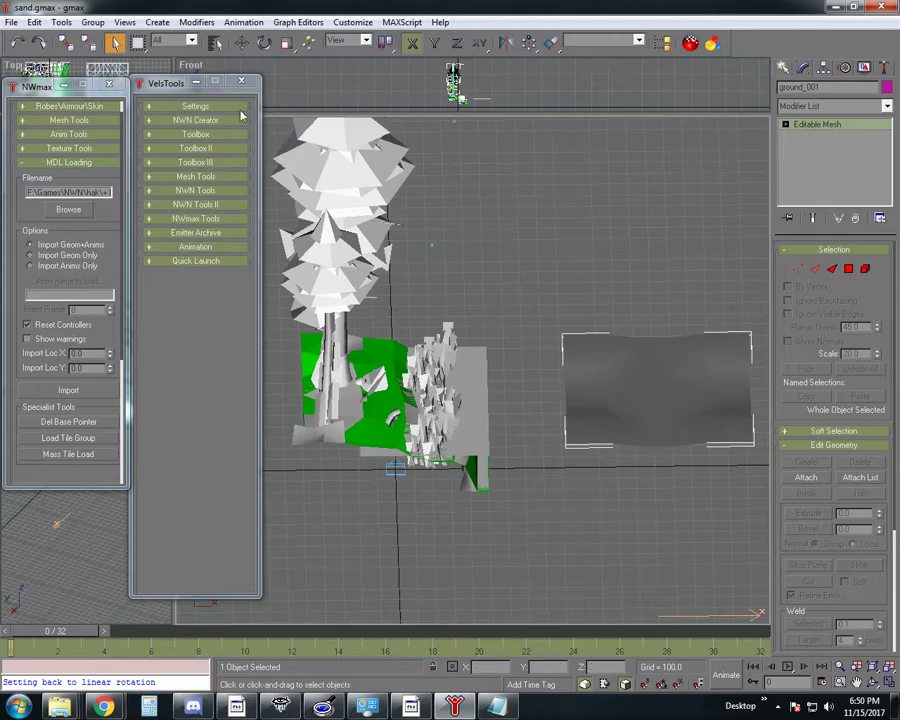
{"action": "left_click", "coordinate": [15, 42]}
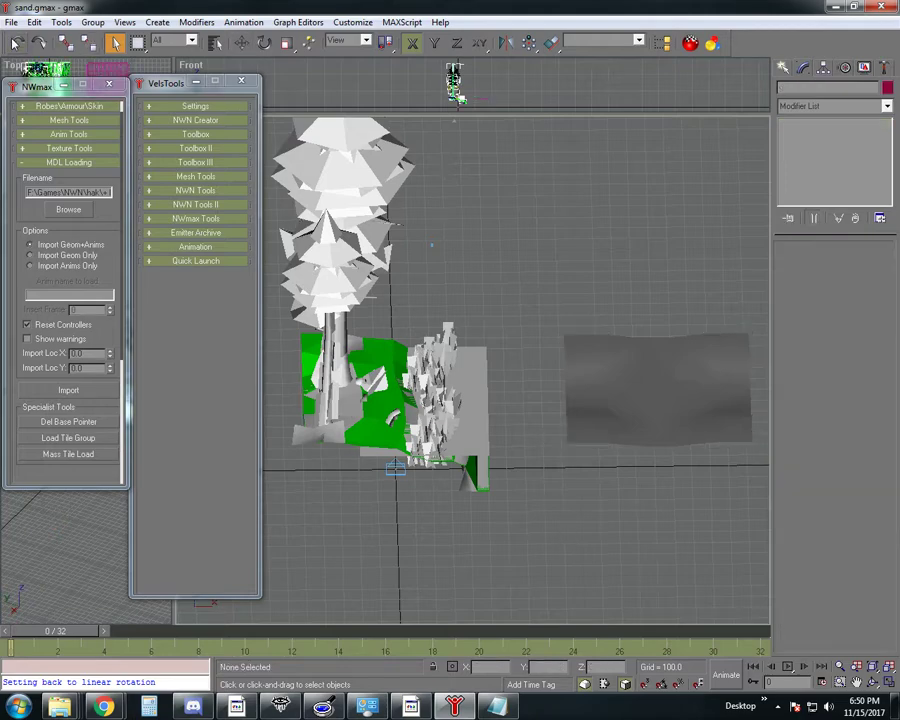
{"action": "left_click", "coordinate": [15, 42]}
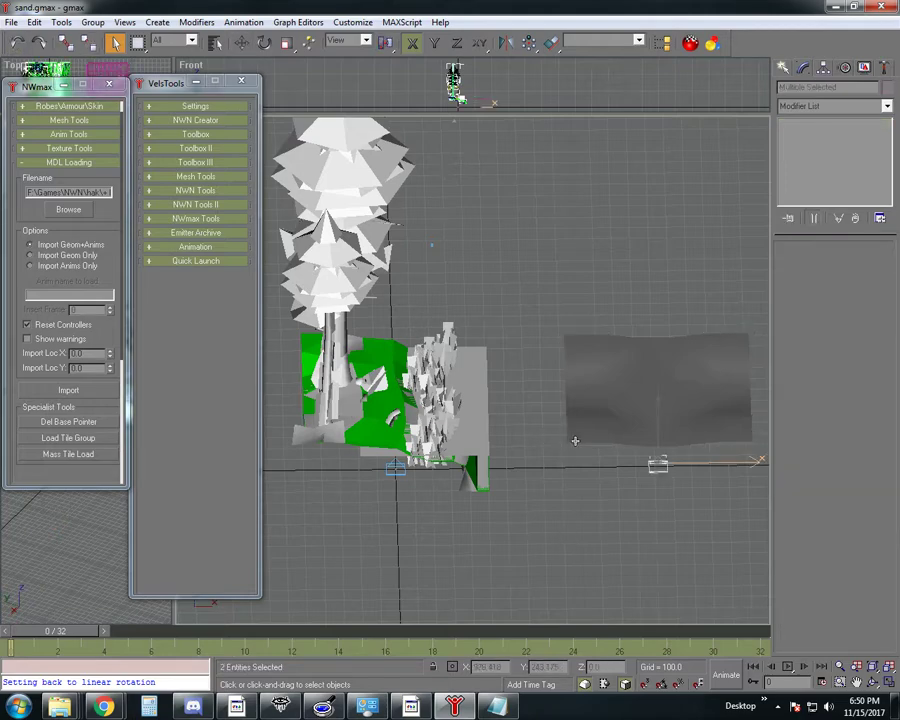
Step: Move the sand tile's ground_001 mesh onto the forest tile at X 0 and delete the sand tile's leftover base entities
{"action": "left_click", "coordinate": [660, 412]}
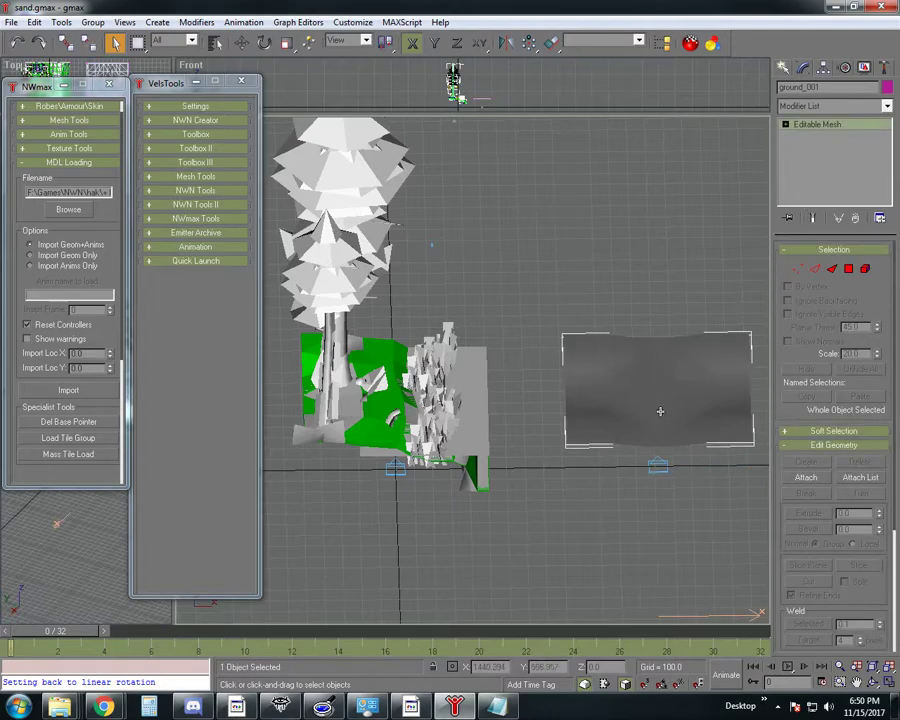
{"action": "left_click", "coordinate": [243, 45]}
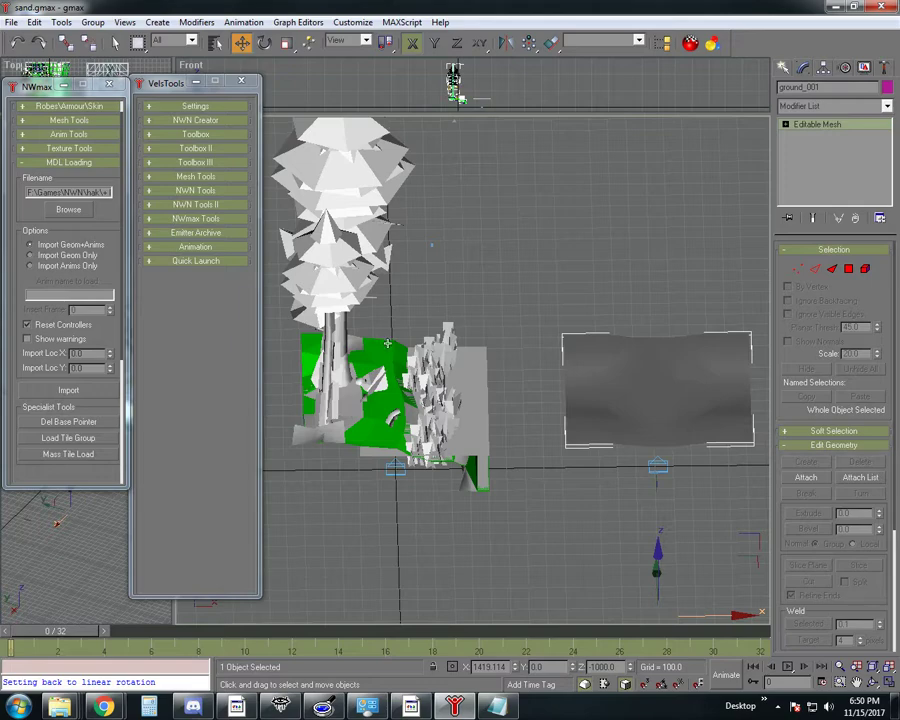
{"action": "left_click_drag", "start_coordinate": [507, 667], "coordinate": [386, 648]}
{"action": "type", "text": "0"}
{"action": "key", "text": "Return"}
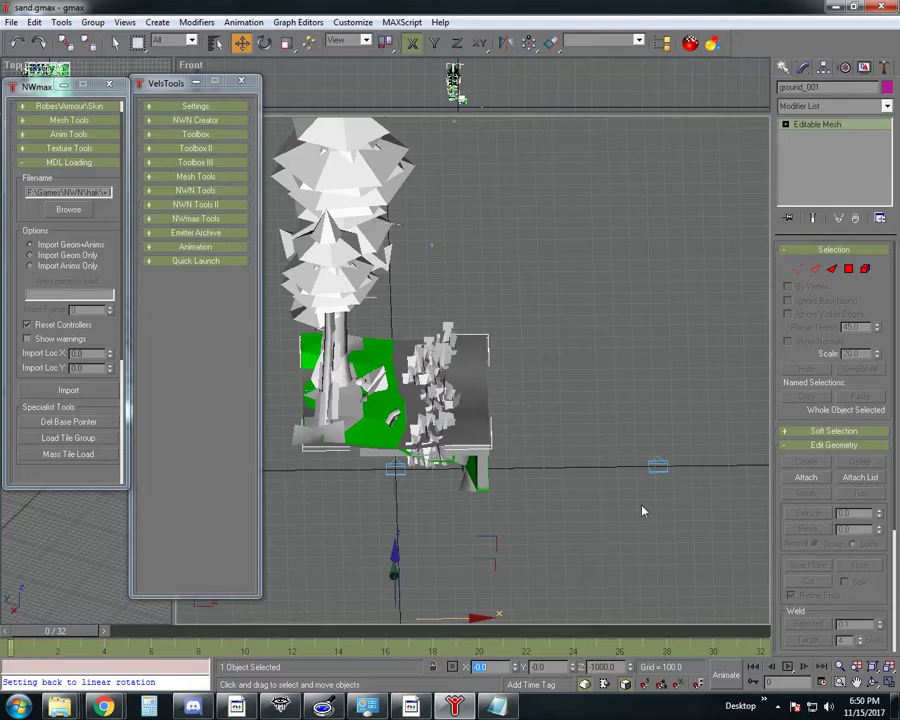
{"action": "left_click_drag", "start_coordinate": [604, 418], "coordinate": [692, 503]}
{"action": "key", "text": "Delete"}
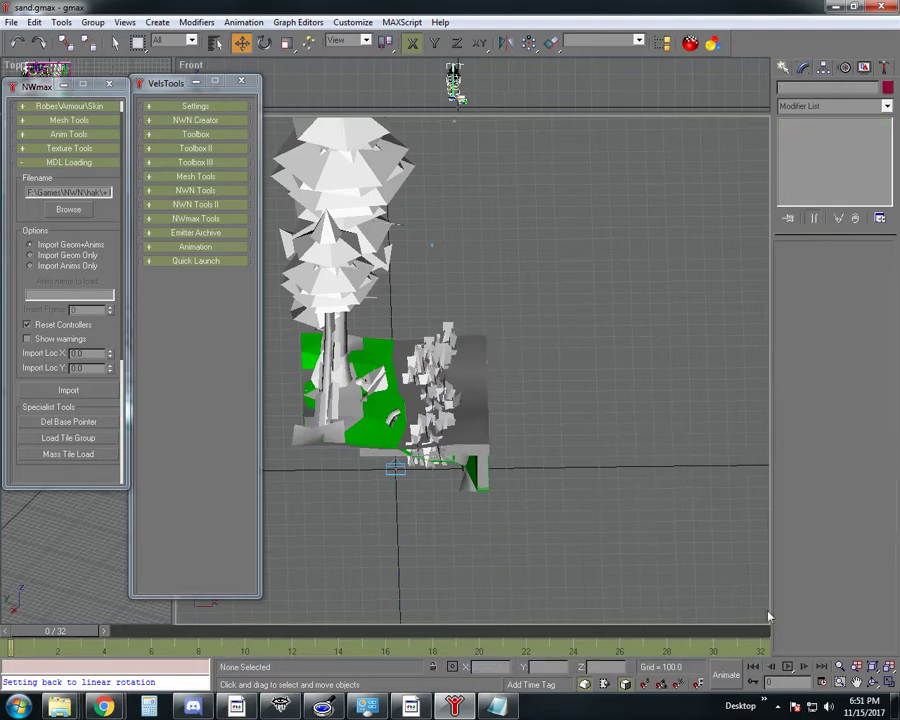
Step: Delete ground_001's vertex columns on the positive X side up to the tile's centre line, then leave vertex editing
{"action": "left_click", "coordinate": [873, 683]}
{"action": "left_click_drag", "start_coordinate": [440, 400], "coordinate": [384, 462]}
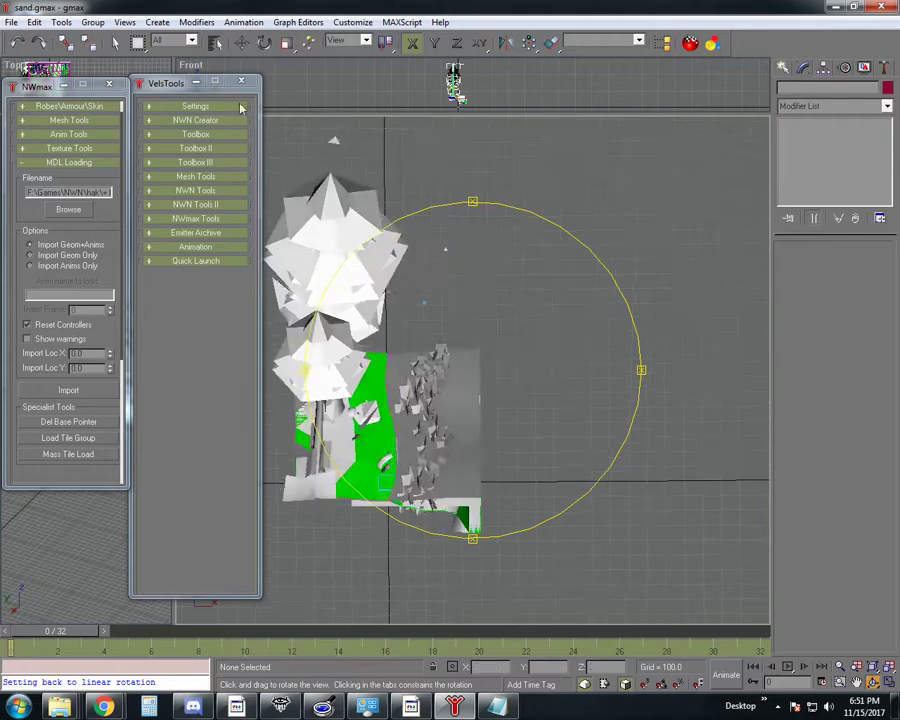
{"action": "left_click", "coordinate": [117, 43]}
{"action": "left_click", "coordinate": [460, 364]}
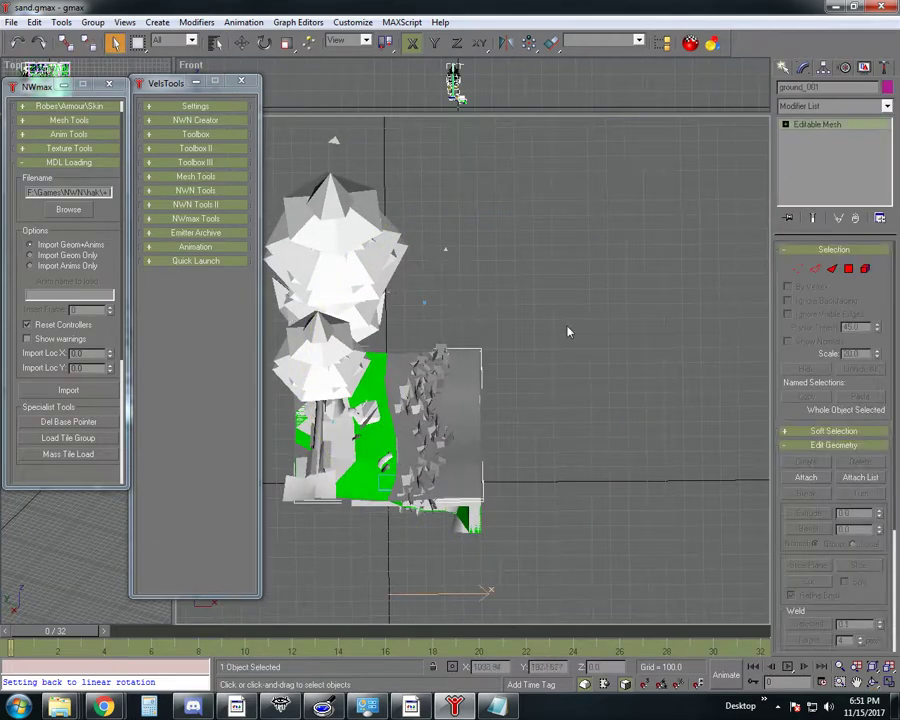
{"action": "left_click", "coordinate": [798, 269]}
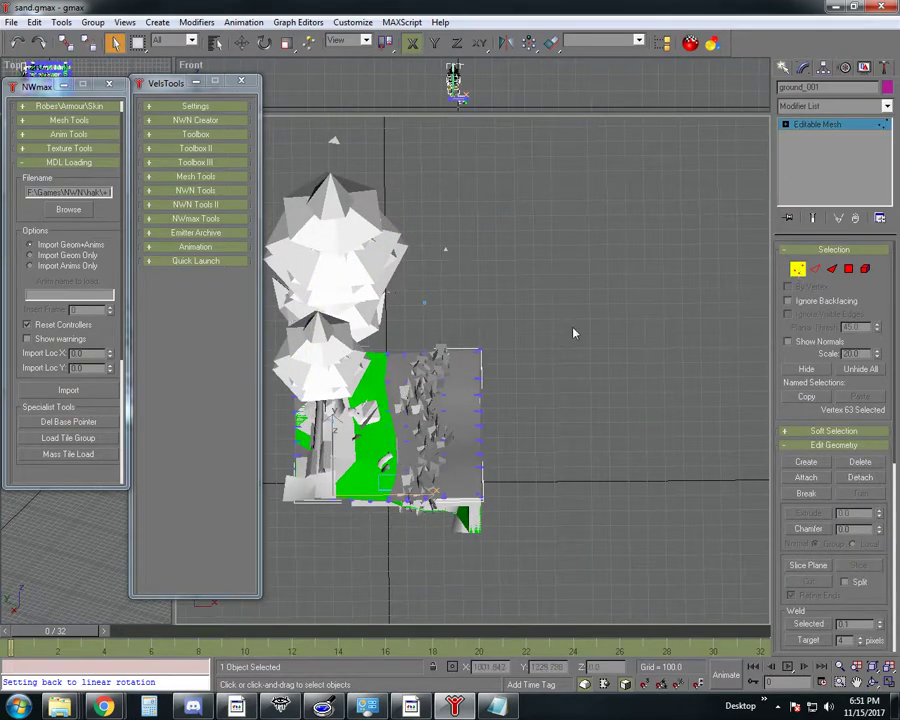
{"action": "left_click_drag", "start_coordinate": [575, 248], "coordinate": [461, 563]}
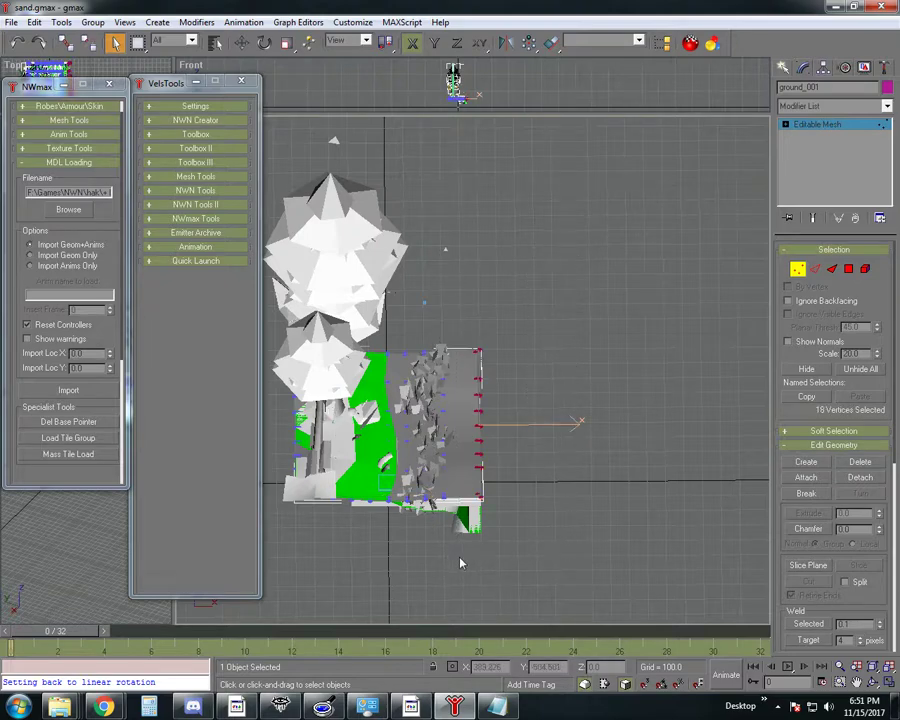
{"action": "left_click_drag", "start_coordinate": [520, 321], "coordinate": [442, 532]}
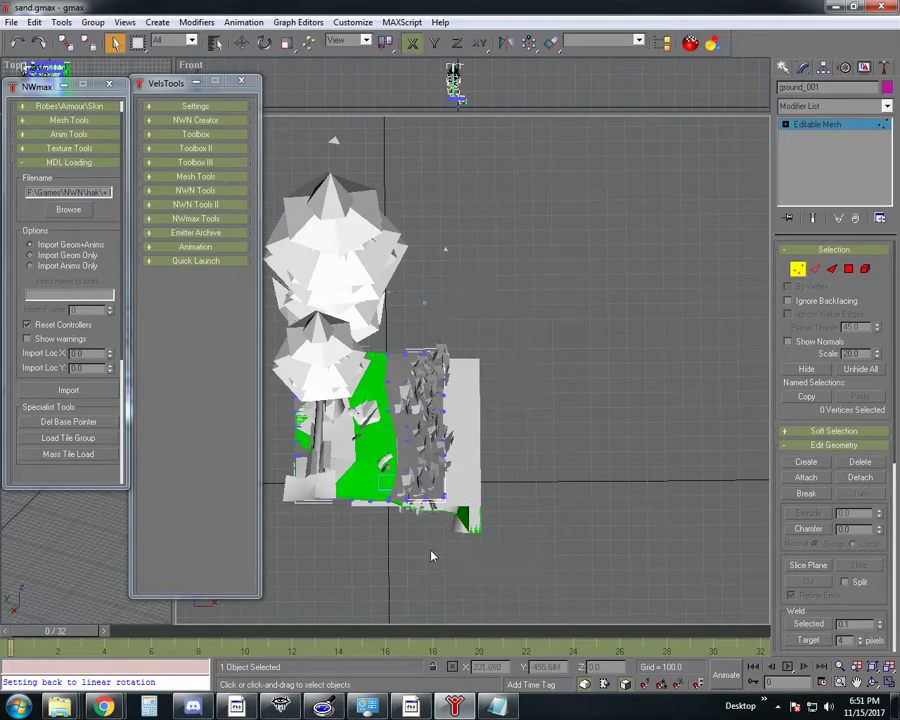
{"action": "left_click", "coordinate": [494, 405]}
{"action": "left_click_drag", "start_coordinate": [494, 302], "coordinate": [402, 550]}
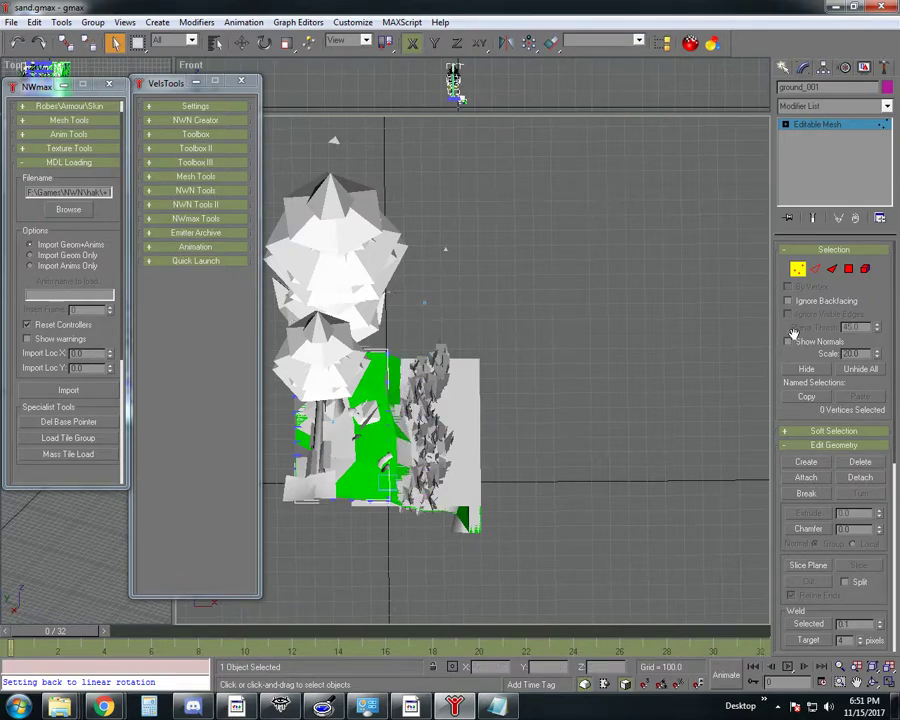
{"action": "left_click", "coordinate": [798, 270]}
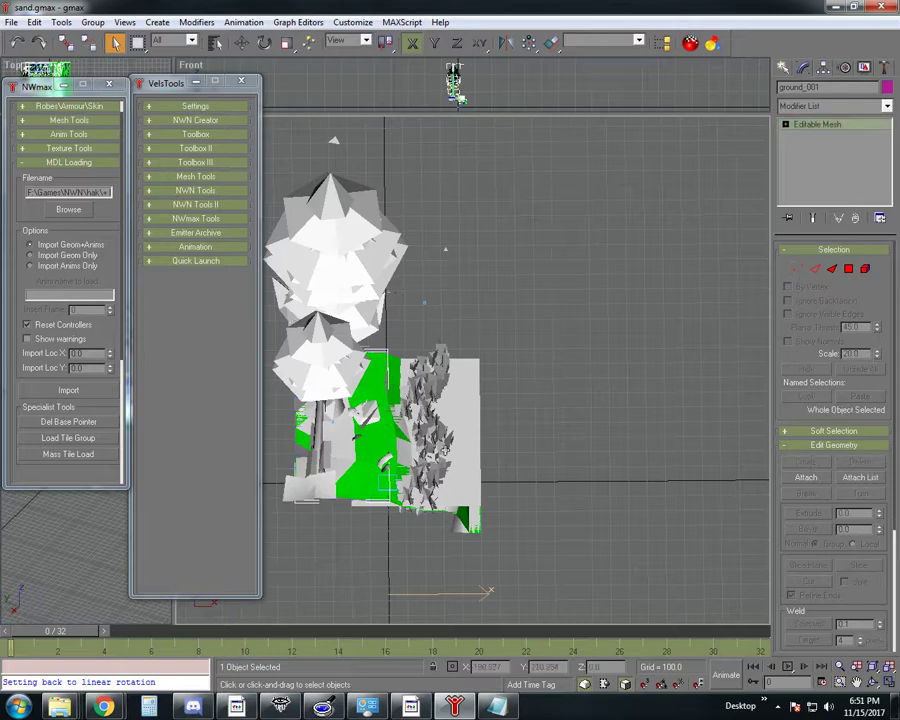
Step: Hide the forest tile's walkmesh
{"action": "left_click", "coordinate": [374, 447]}
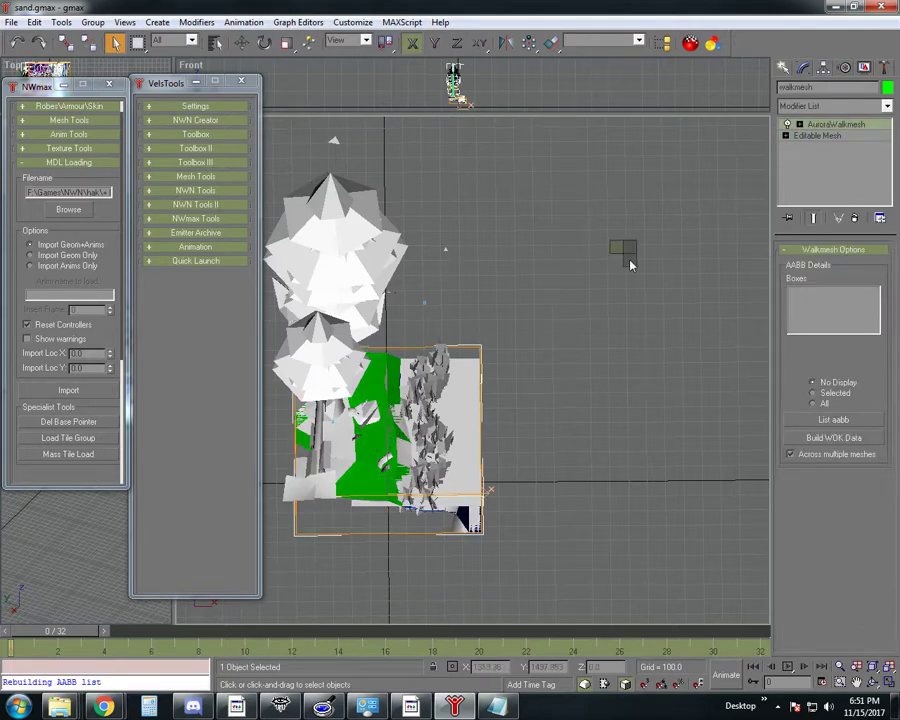
{"action": "right_click", "coordinate": [562, 318]}
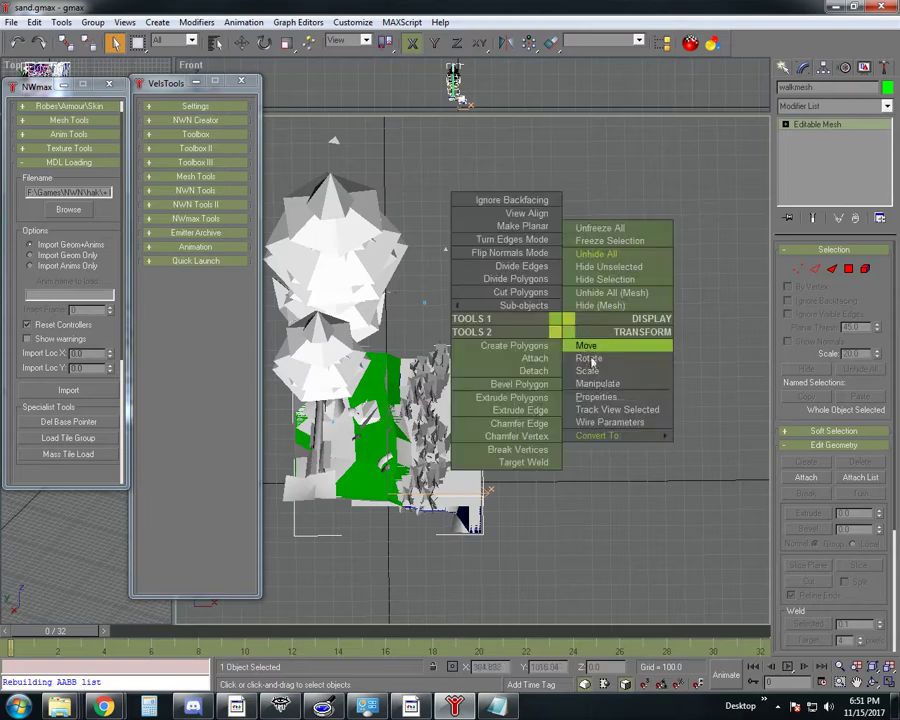
{"action": "left_click", "coordinate": [605, 280]}
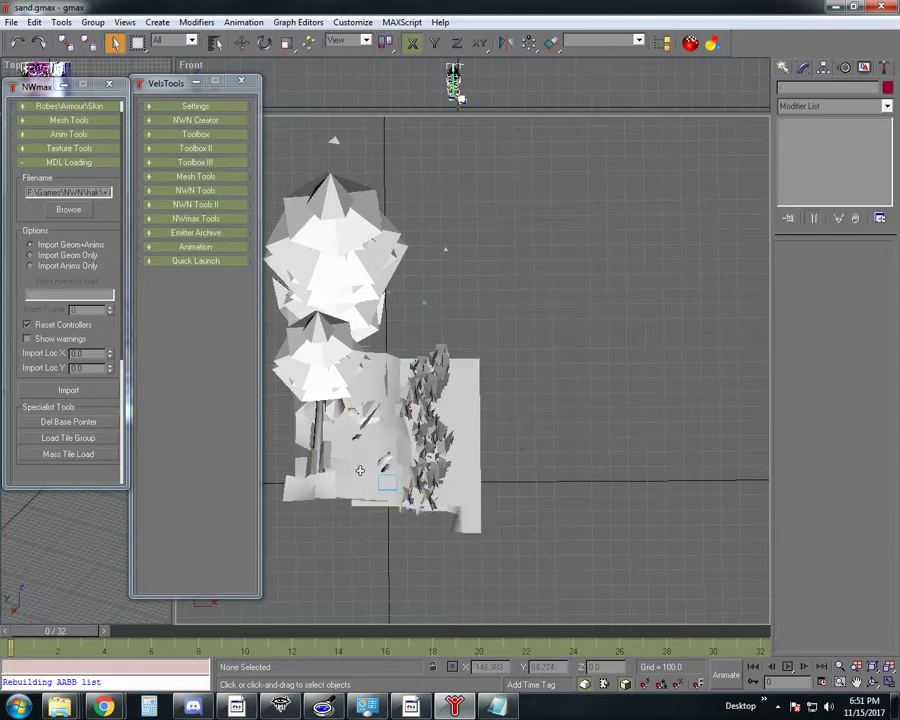
Step: Delete the forest ground01 mesh's vertices on the negative X side of the tile's centre line
{"action": "left_click", "coordinate": [391, 429]}
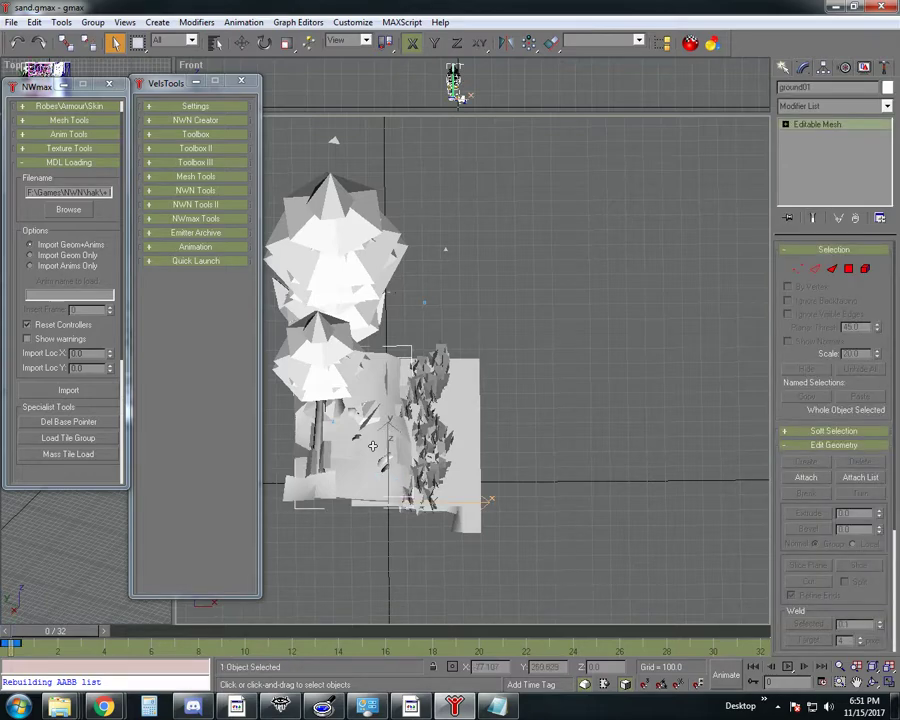
{"action": "right_click", "coordinate": [537, 389]}
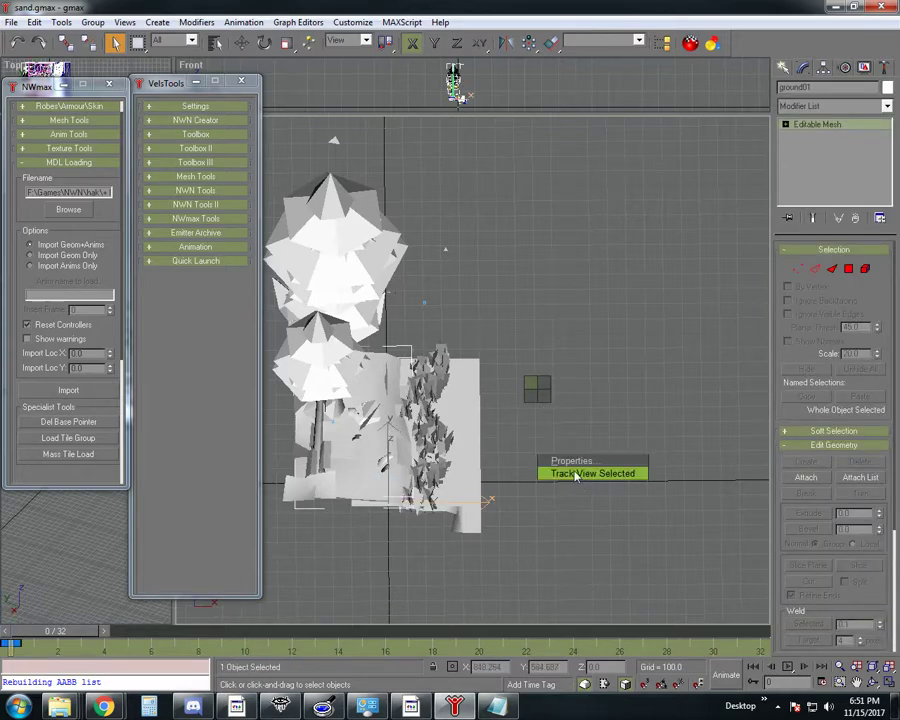
{"action": "left_click", "coordinate": [797, 269]}
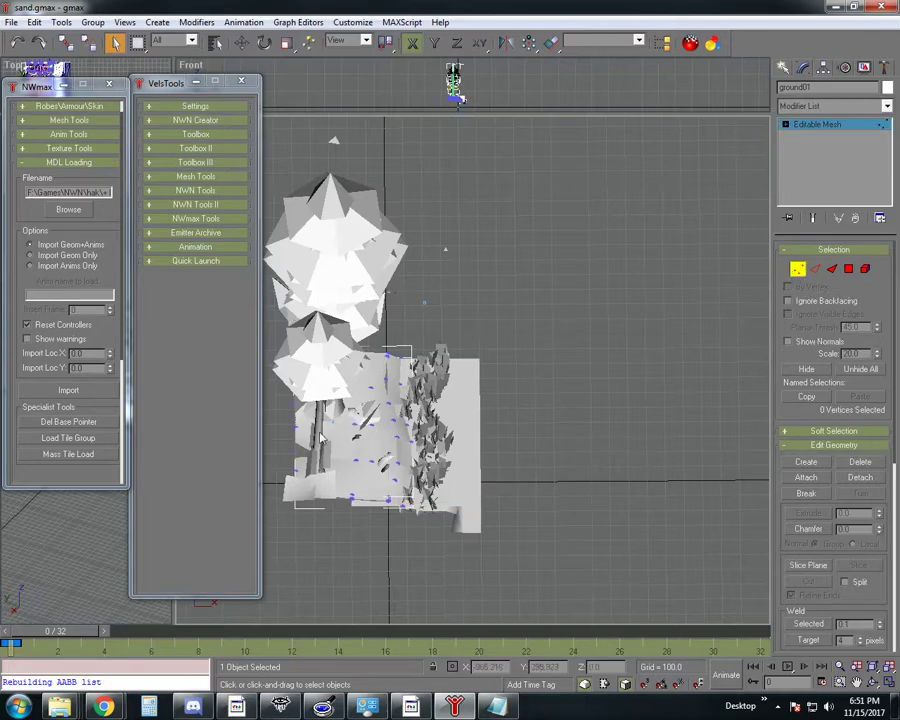
{"action": "left_click_drag", "start_coordinate": [270, 565], "coordinate": [381, 335]}
{"action": "key", "text": "Delete"}
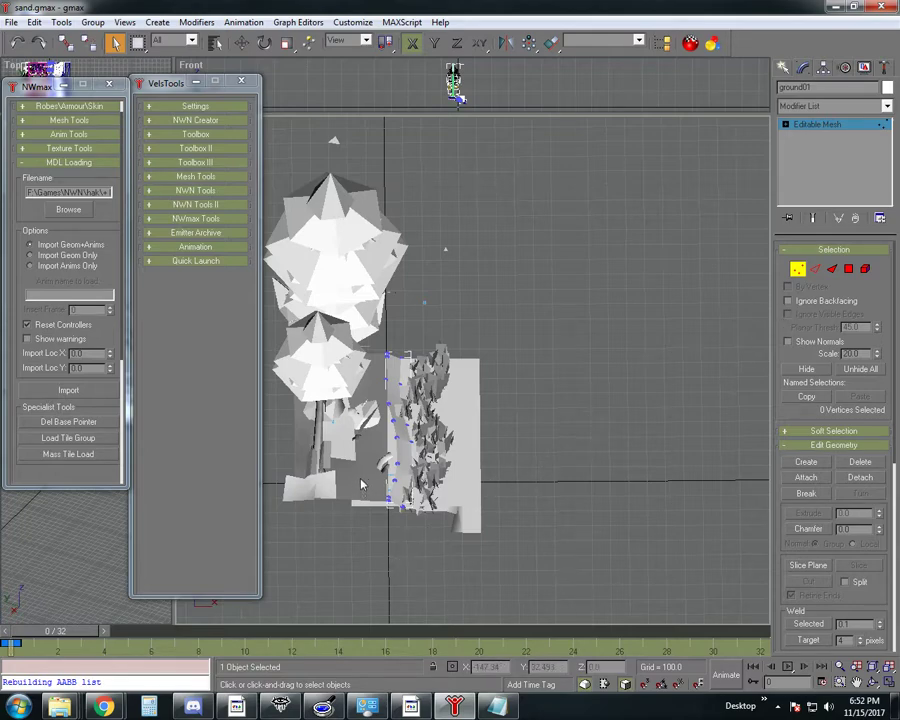
Step: Attach the remaining sand ground_001 half to ground01 using Match Material IDs to Material
{"action": "left_click", "coordinate": [805, 478]}
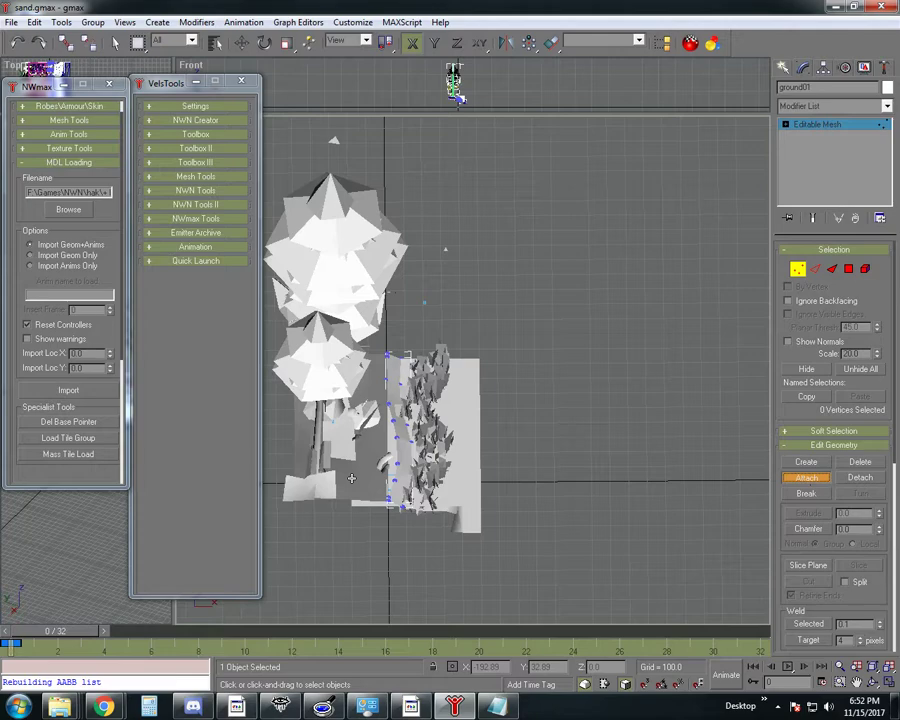
{"action": "left_click", "coordinate": [391, 421]}
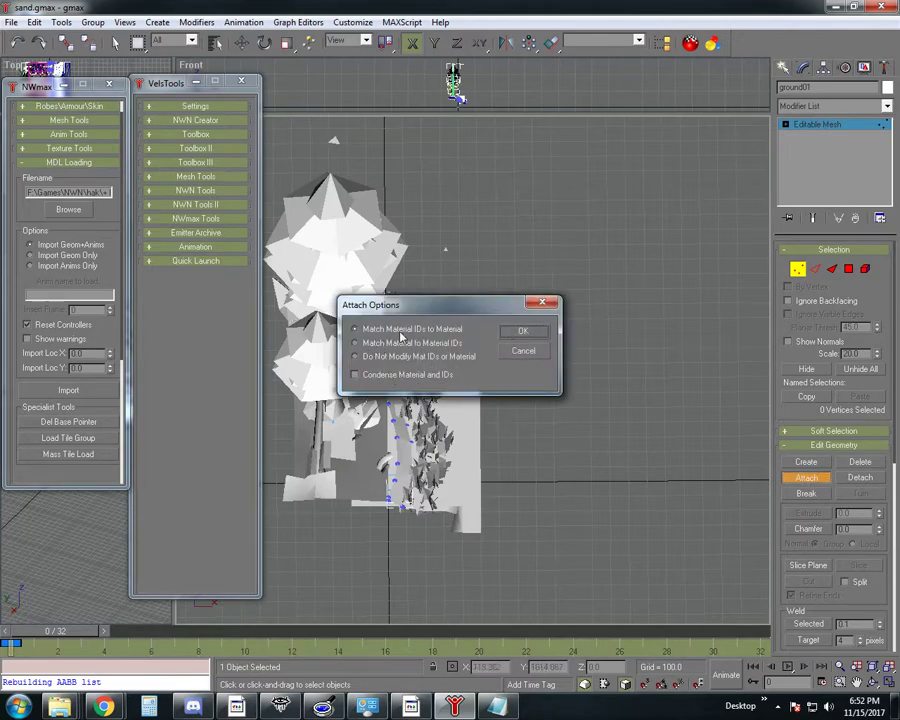
{"action": "left_click", "coordinate": [518, 335]}
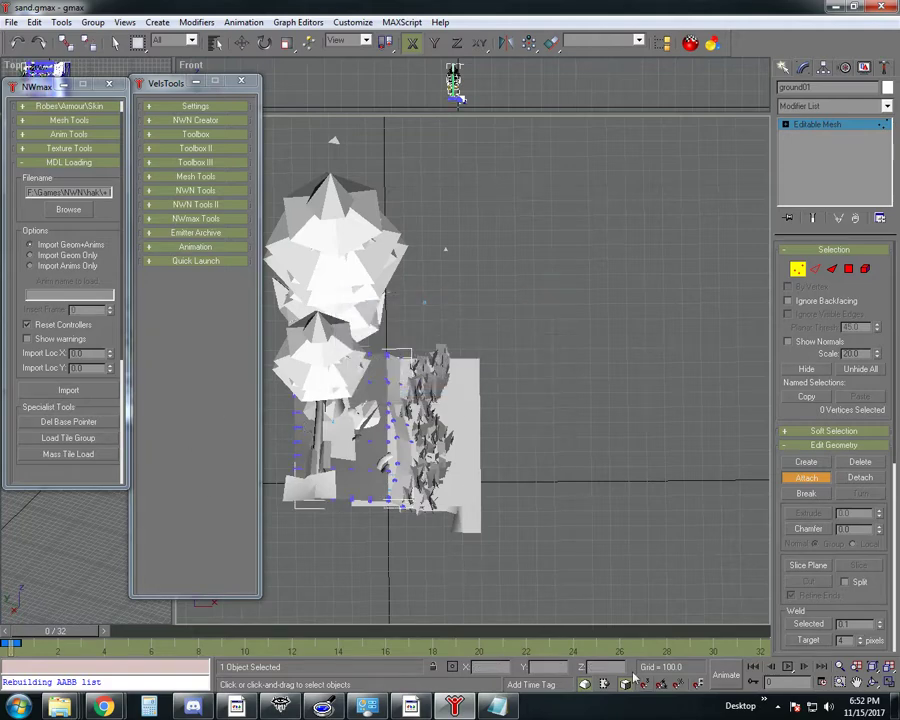
Step: Try moving ground01's overlapping seam vertices at the tile edge, starting with the one at X 0, Y -500
{"action": "left_click", "coordinate": [856, 683]}
{"action": "left_click_drag", "start_coordinate": [537, 543], "coordinate": [487, 505]}
{"action": "left_click", "coordinate": [872, 683]}
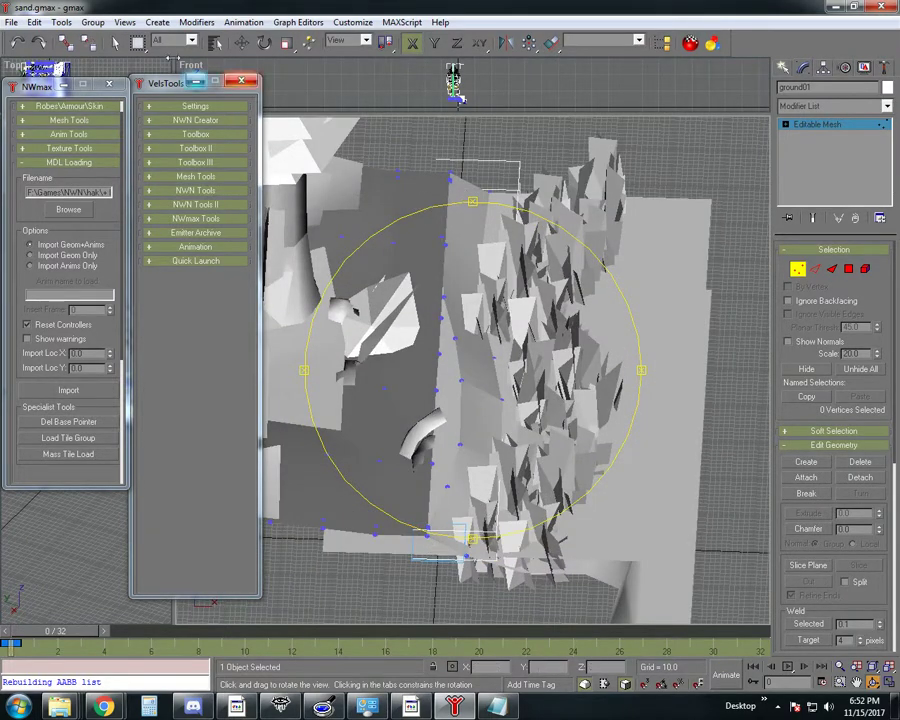
{"action": "left_click", "coordinate": [116, 45]}
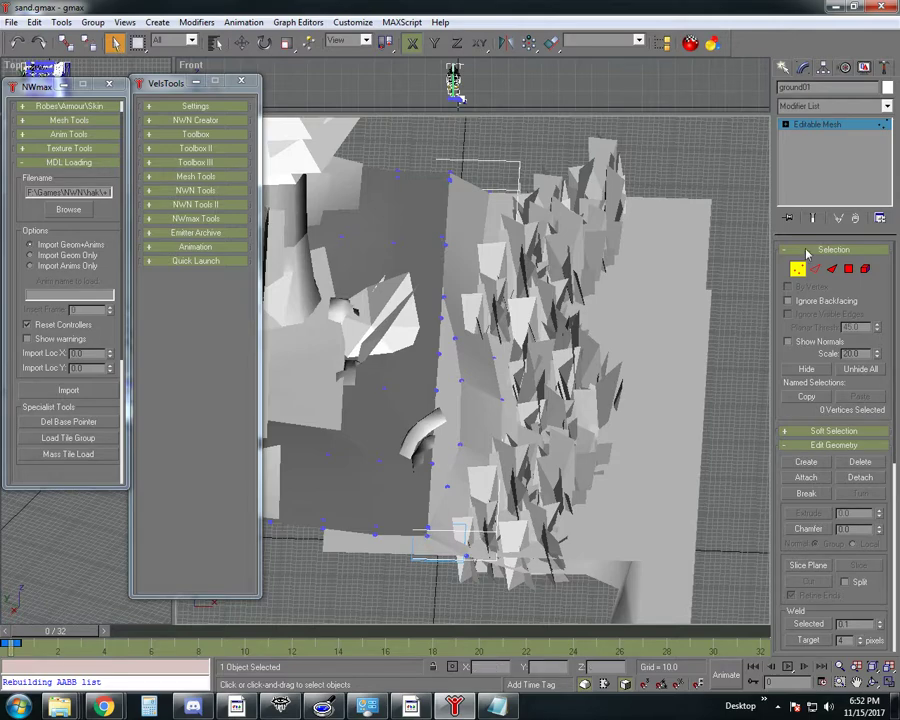
{"action": "left_click", "coordinate": [833, 270]}
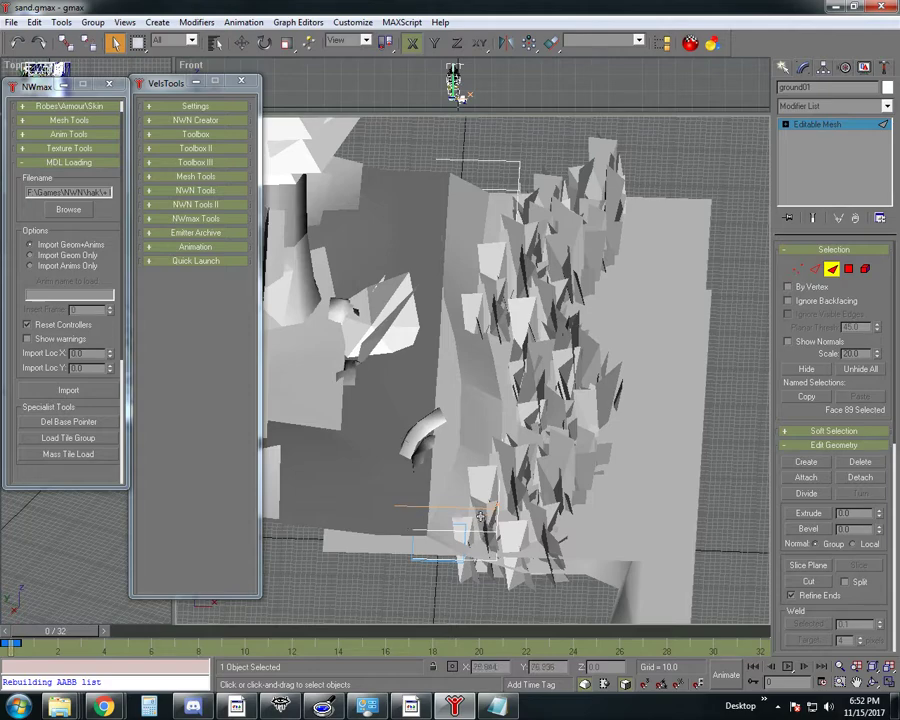
{"action": "left_click", "coordinate": [798, 271]}
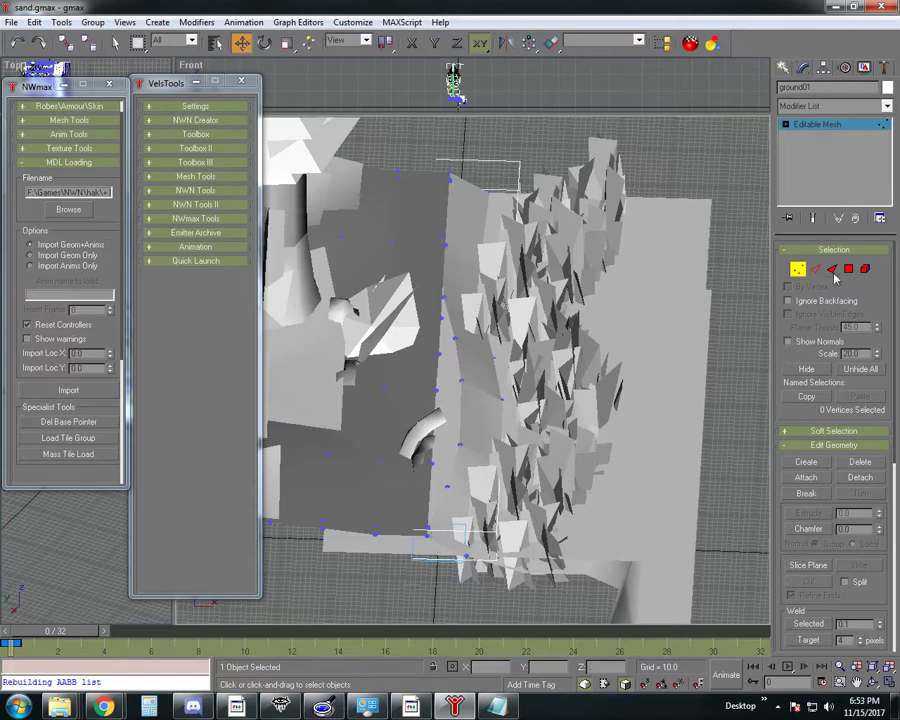
{"action": "left_click", "coordinate": [427, 533]}
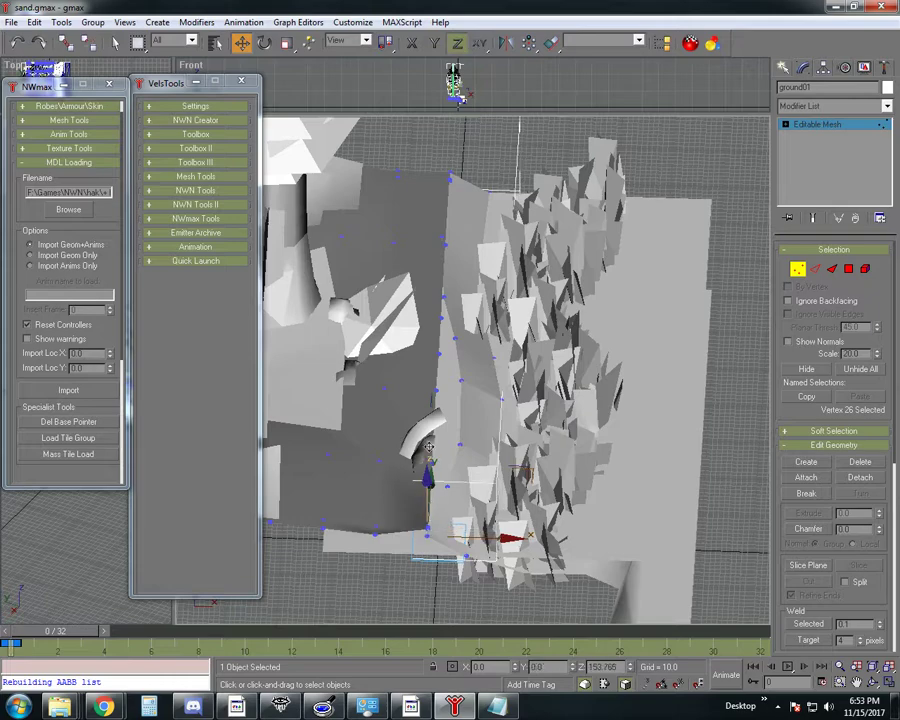
{"action": "left_click_drag", "start_coordinate": [443, 522], "coordinate": [428, 555]}
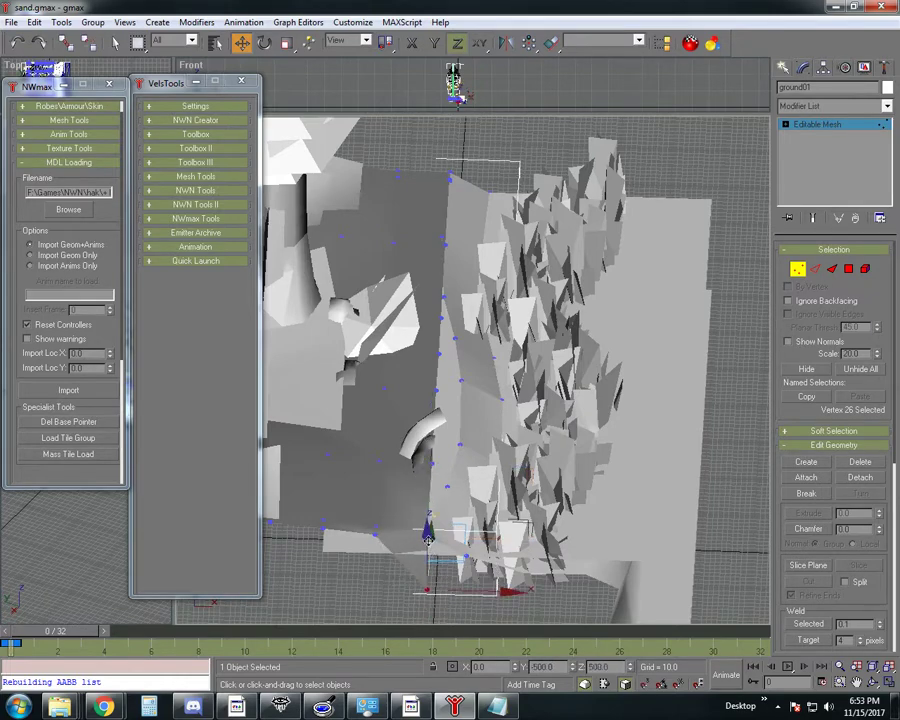
{"action": "left_click", "coordinate": [17, 45]}
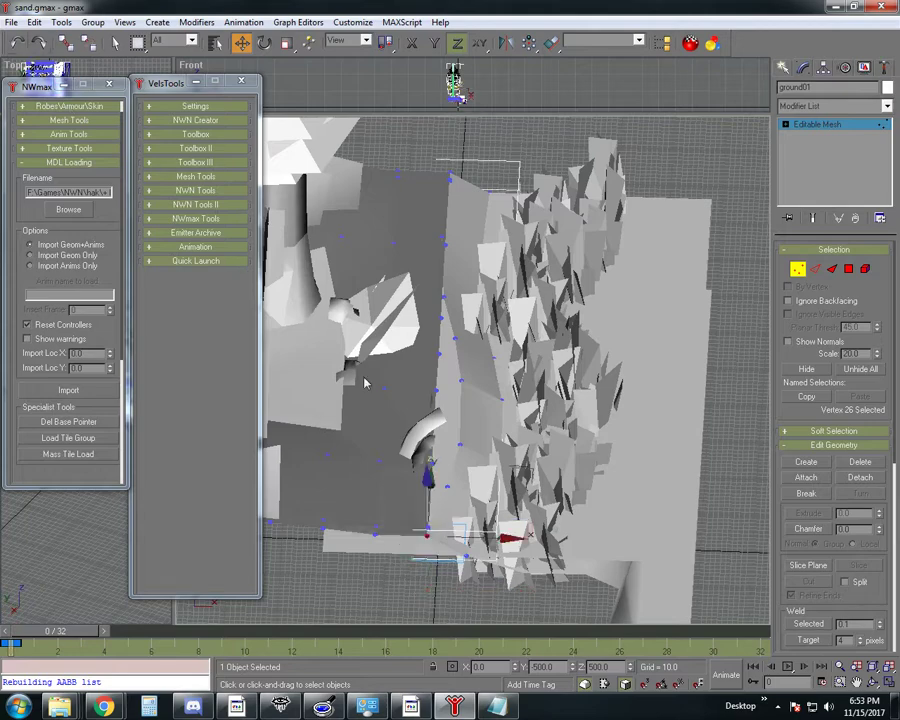
{"action": "left_click", "coordinate": [427, 537]}
{"action": "left_click_drag", "start_coordinate": [430, 488], "coordinate": [438, 584]}
{"action": "key", "text": "Delete"}
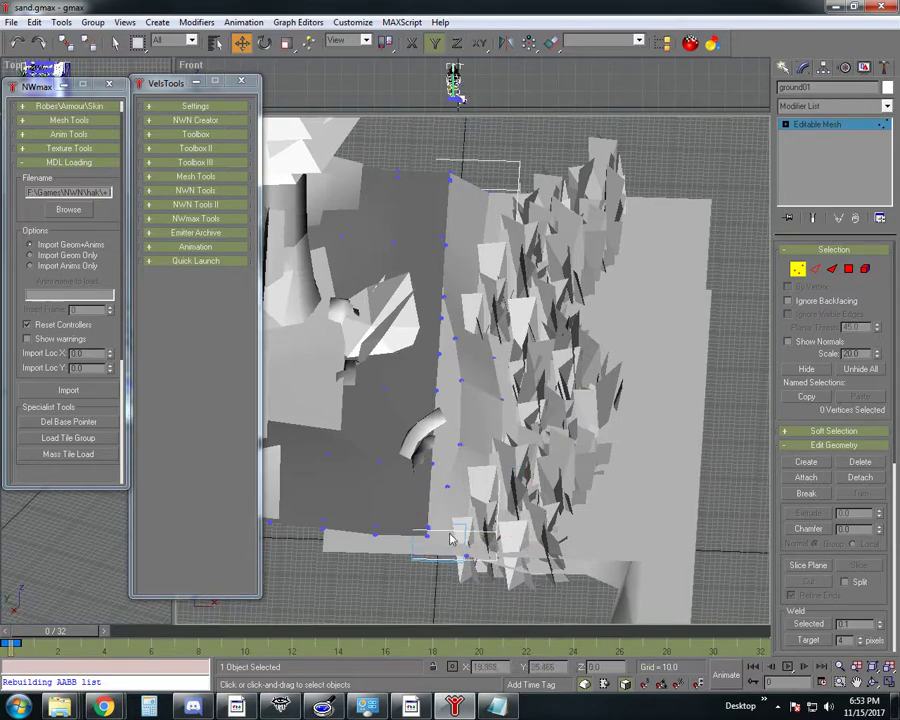
Step: Try raising the neighbouring vertex beside the ground01 corner at the negative Y end of the seam, then undo it
{"action": "left_click", "coordinate": [872, 682]}
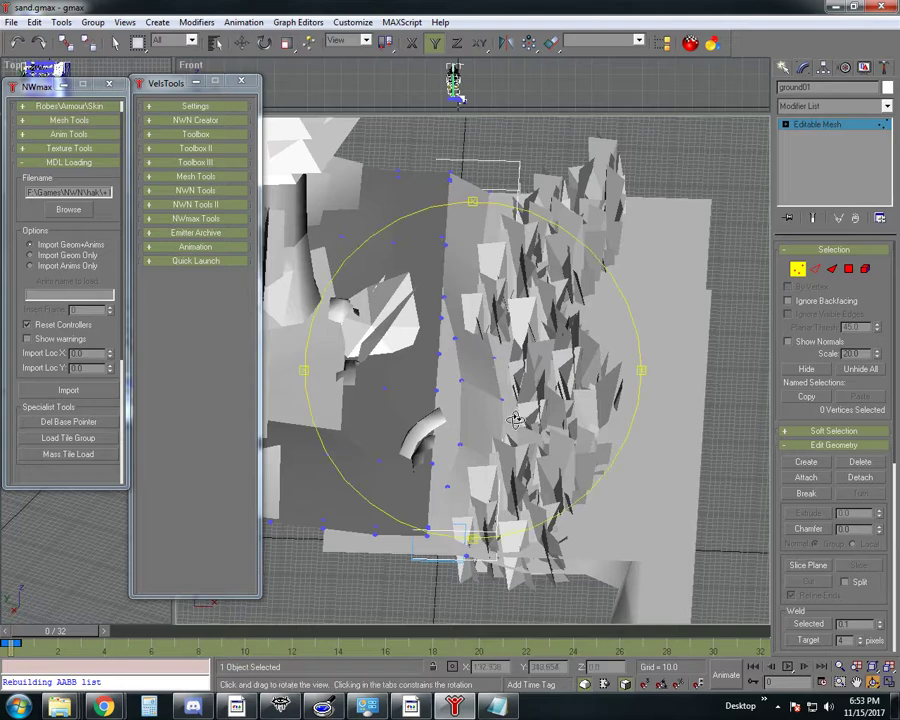
{"action": "mouse_move", "coordinate": [512, 416]}
{"action": "left_mouse_down"}
{"action": "mouse_move", "coordinate": [487, 394]}
{"action": "mouse_move", "coordinate": [504, 406]}
{"action": "left_mouse_up"}
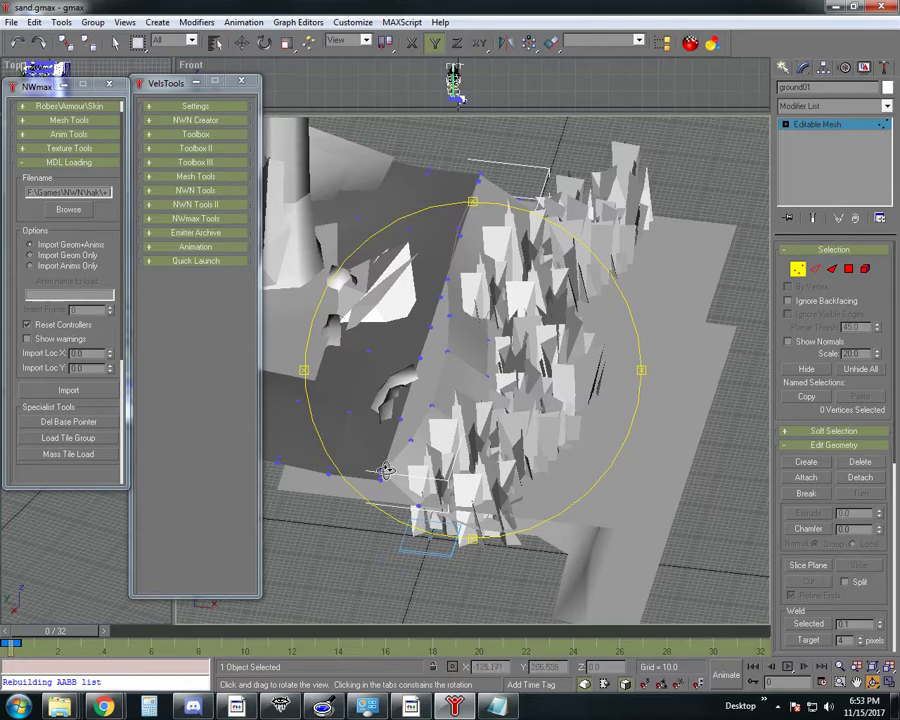
{"action": "left_click", "coordinate": [117, 44]}
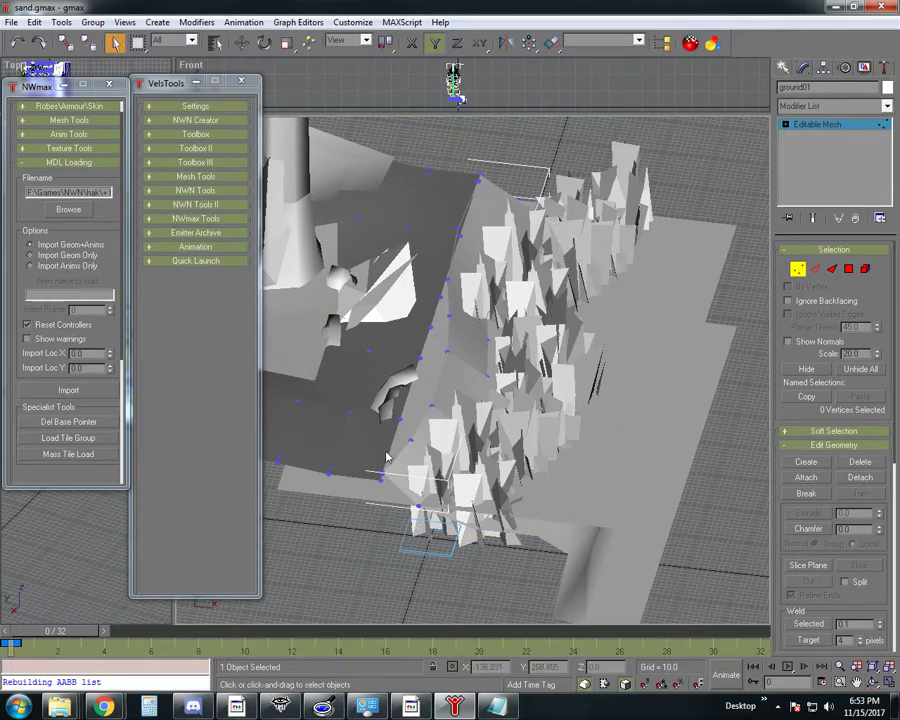
{"action": "left_click", "coordinate": [240, 41]}
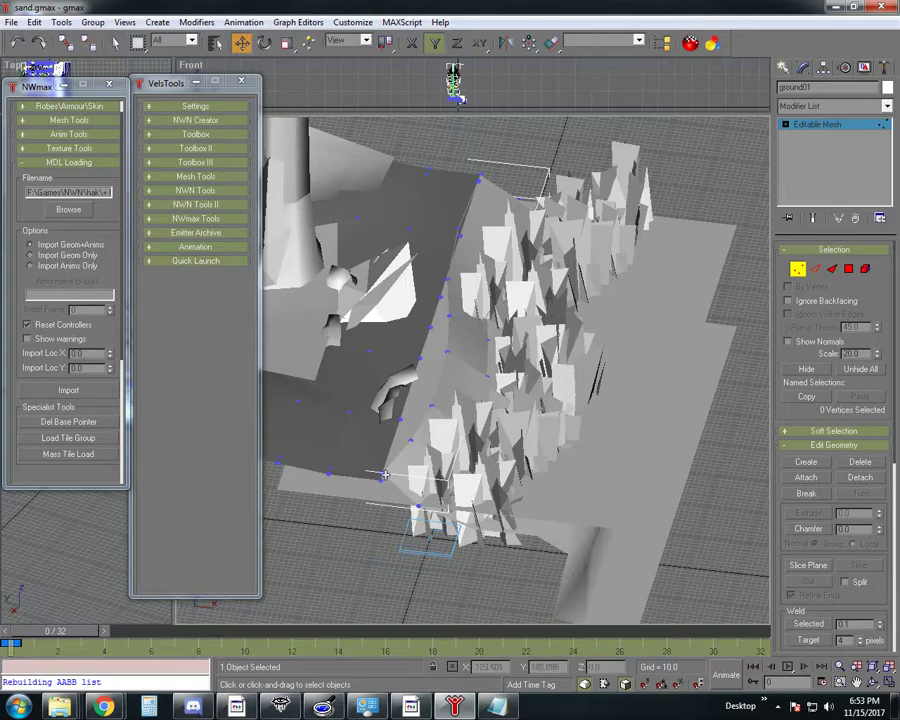
{"action": "left_click", "coordinate": [381, 476]}
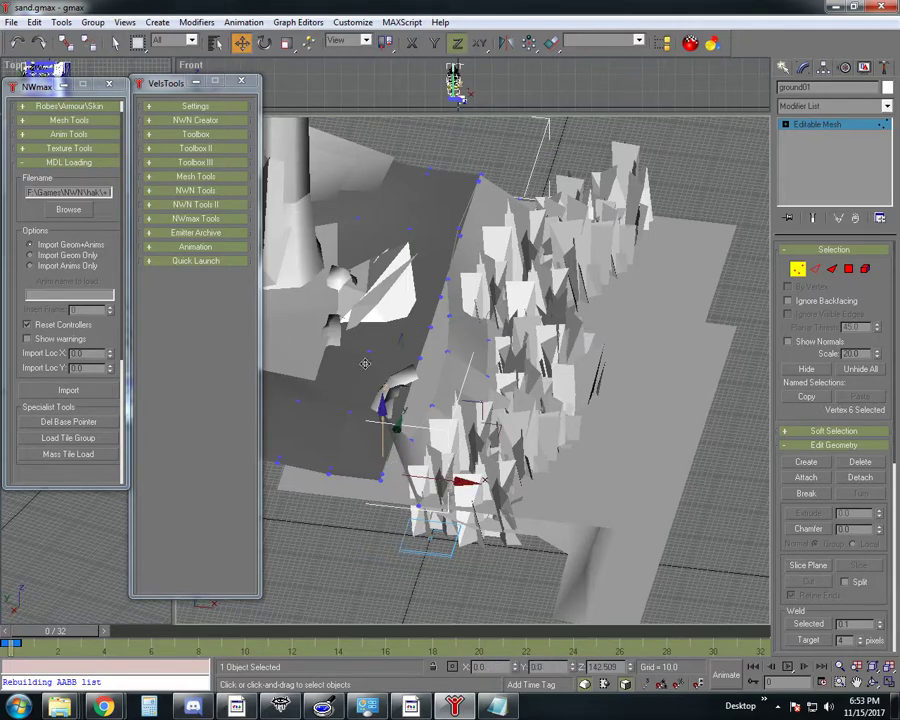
{"action": "mouse_move", "coordinate": [381, 432]}
{"action": "left_mouse_down"}
{"action": "mouse_move", "coordinate": [373, 508]}
{"action": "mouse_move", "coordinate": [375, 424]}
{"action": "mouse_move", "coordinate": [376, 456]}
{"action": "left_mouse_up"}
{"action": "key", "text": "ctrl+z"}
{"action": "key", "text": "ctrl+z"}
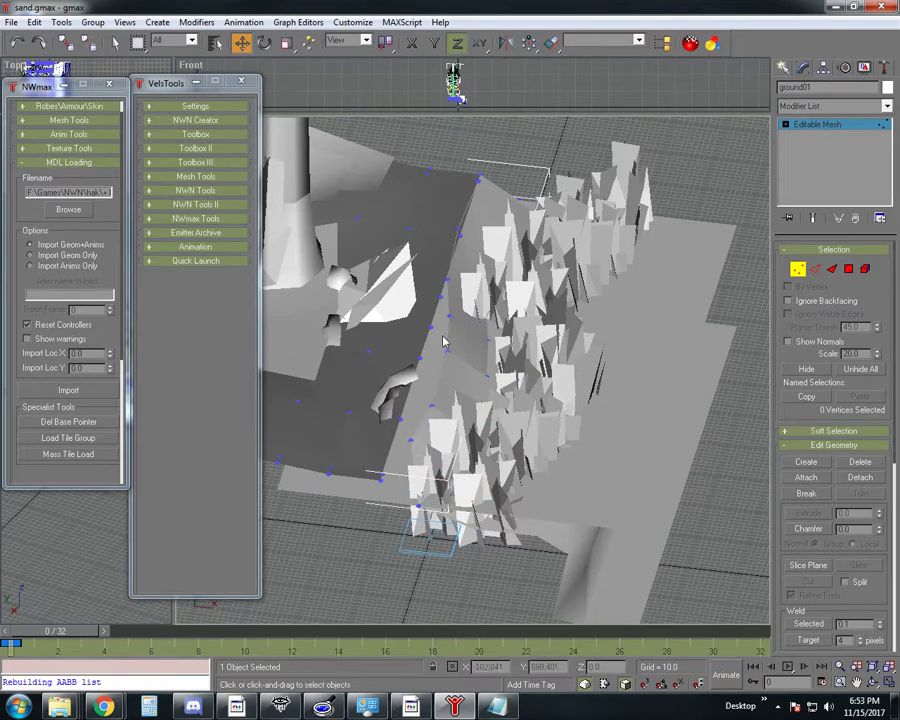
Step: Try raising ground01's seam vertex at X 3, Y 158, then undo the move
{"action": "left_click", "coordinate": [446, 281]}
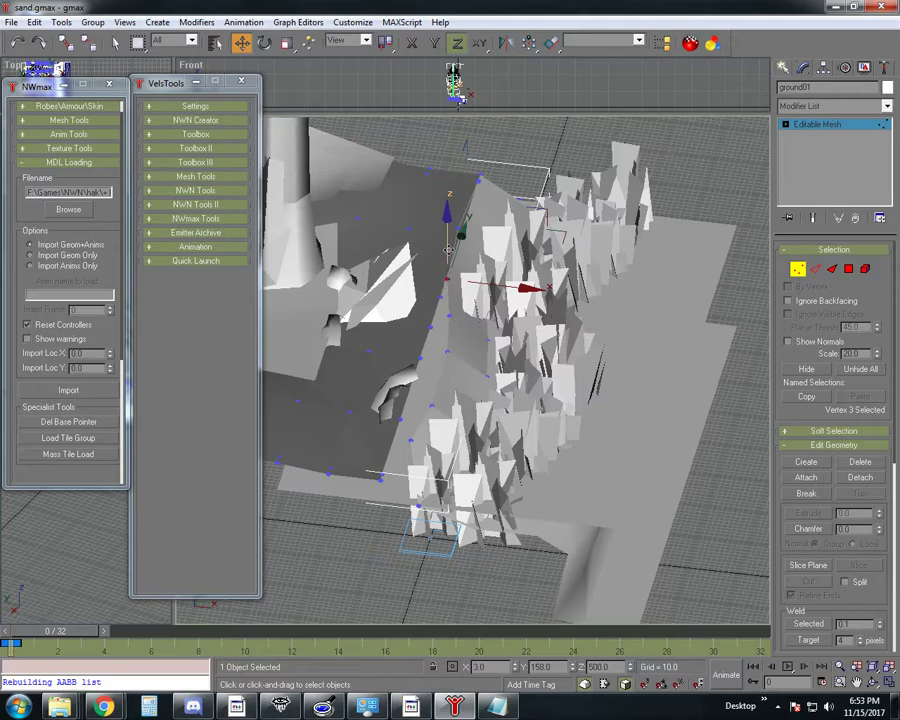
{"action": "left_click_drag", "start_coordinate": [448, 247], "coordinate": [449, 192]}
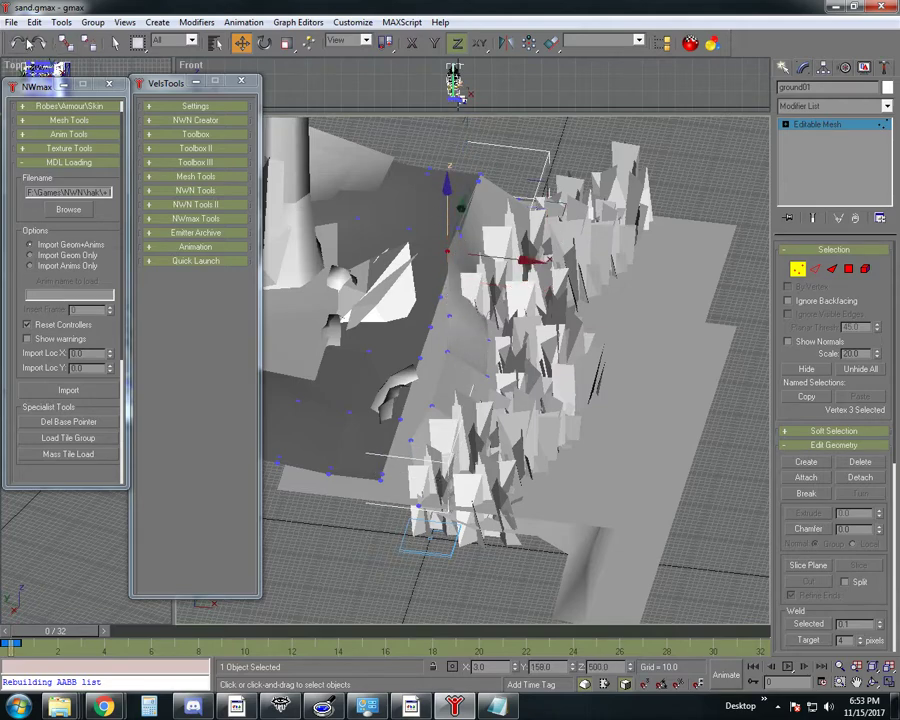
{"action": "left_click", "coordinate": [17, 42]}
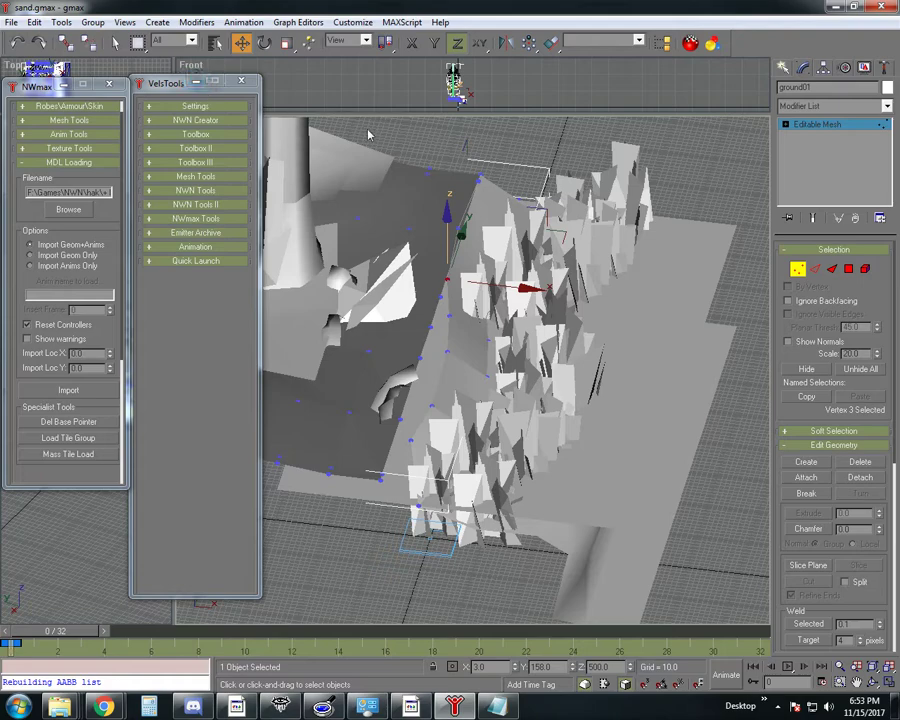
Step: Test which of the paired seam vertices near Y 300 is the stray one, then delete the vertex at X -8, Y 321
{"action": "left_click", "coordinate": [458, 229]}
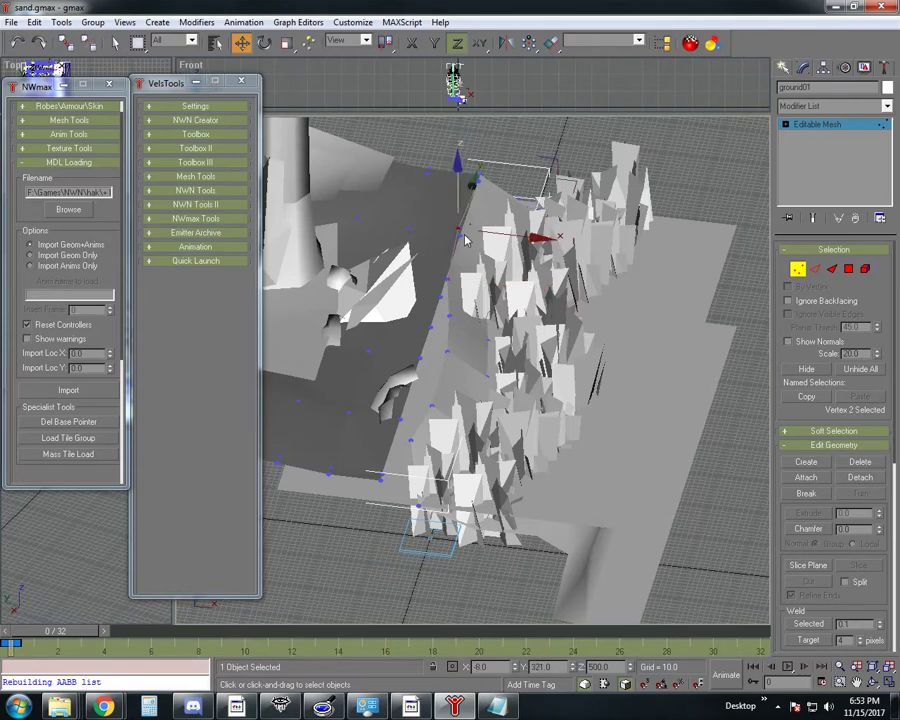
{"action": "left_click_drag", "start_coordinate": [459, 234], "coordinate": [456, 201]}
{"action": "left_click", "coordinate": [16, 43]}
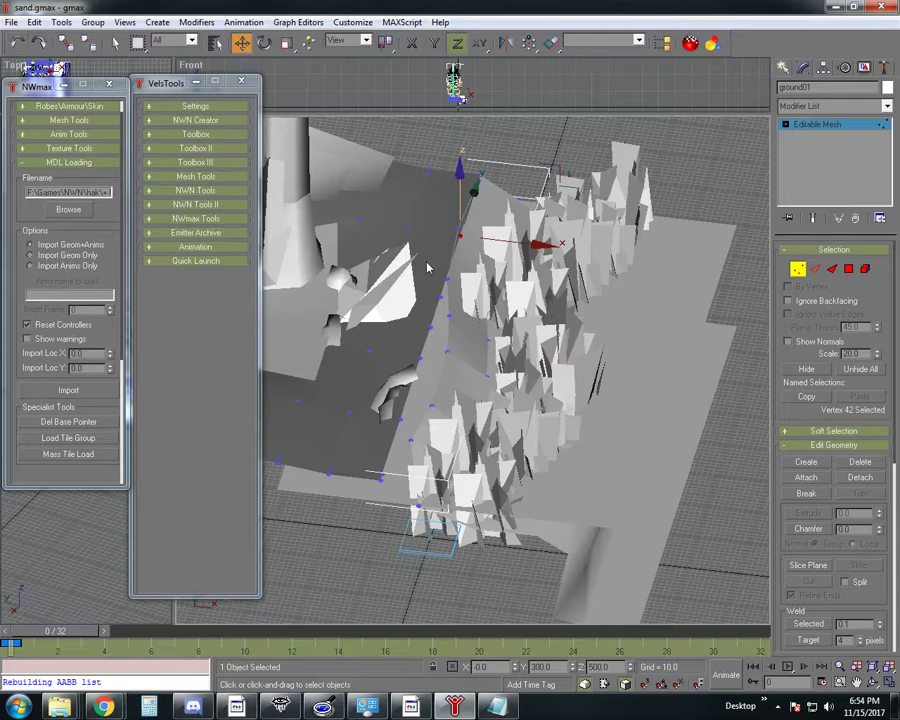
{"action": "left_click", "coordinate": [459, 228]}
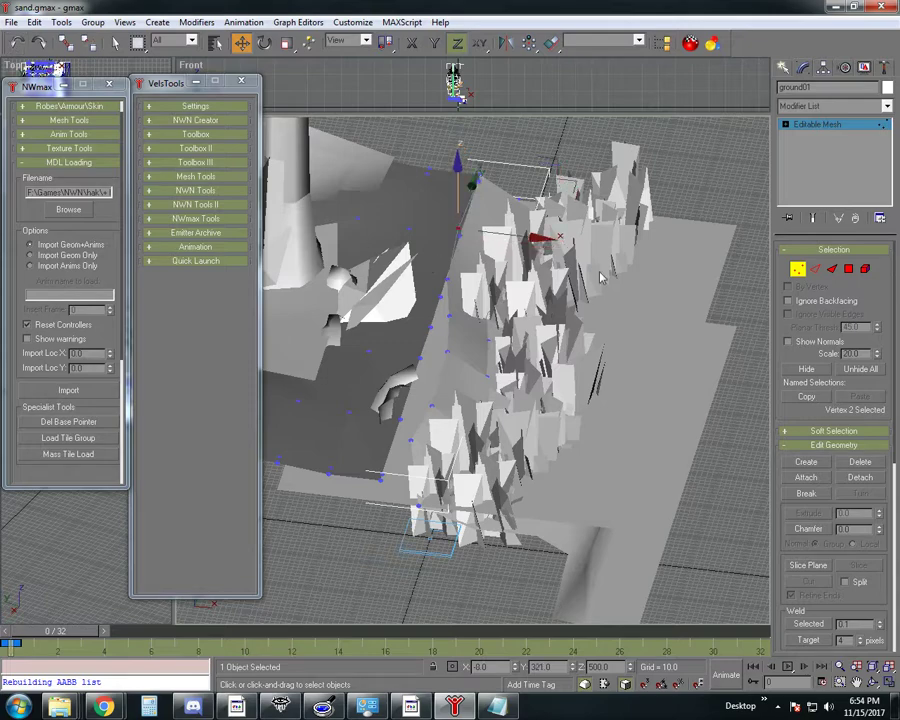
{"action": "left_click", "coordinate": [480, 192]}
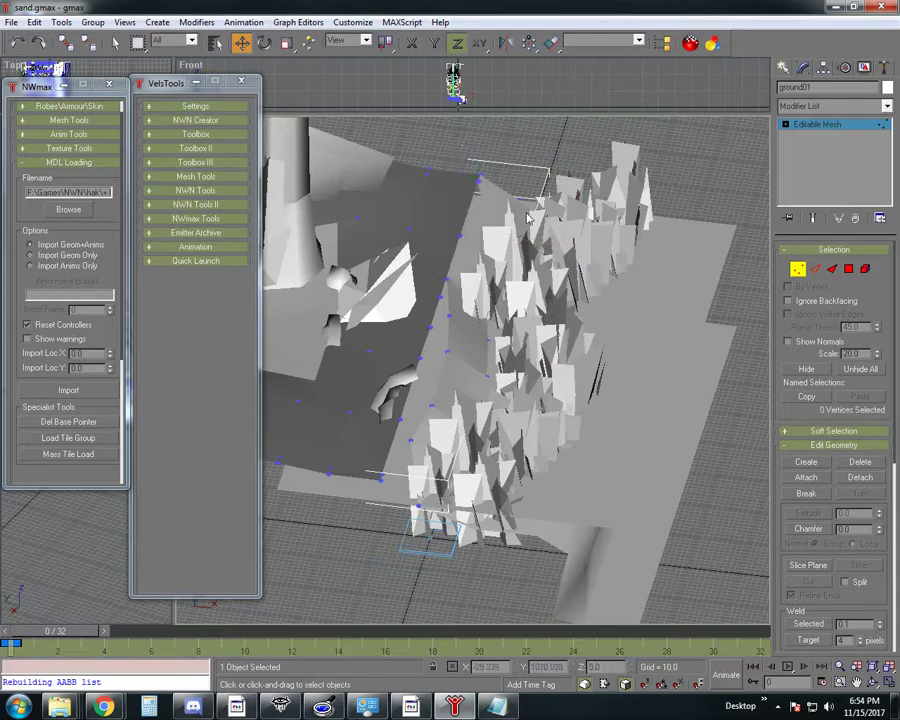
Step: Delete ground01's seam vertex at X 0, Y 475 after a short test move along Z
{"action": "left_click", "coordinate": [479, 184]}
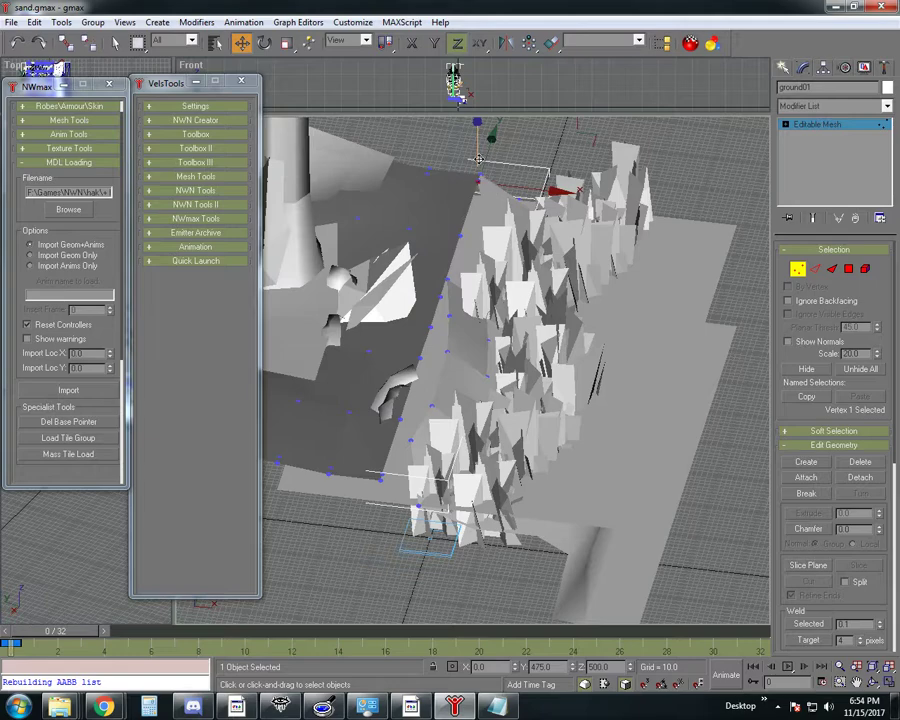
{"action": "mouse_move", "coordinate": [479, 160]}
{"action": "left_mouse_down"}
{"action": "mouse_move", "coordinate": [486, 189]}
{"action": "mouse_move", "coordinate": [481, 171]}
{"action": "left_mouse_up"}
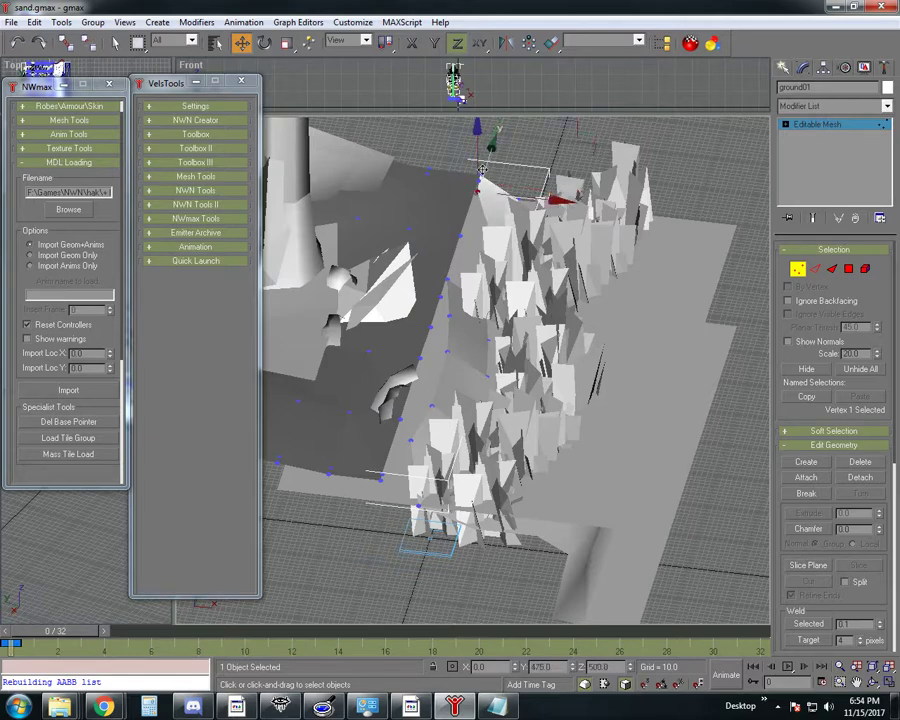
{"action": "key", "text": "Delete"}
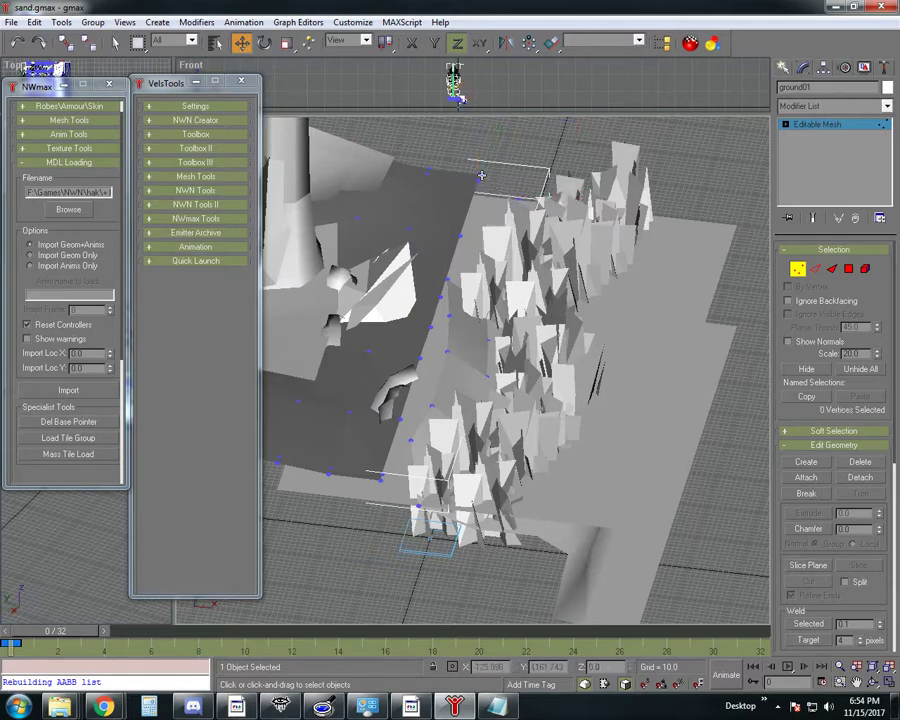
Step: Try raising the seam's corner vertex at X 0, Y 500, then undo the move and clear the selection
{"action": "left_click", "coordinate": [481, 178]}
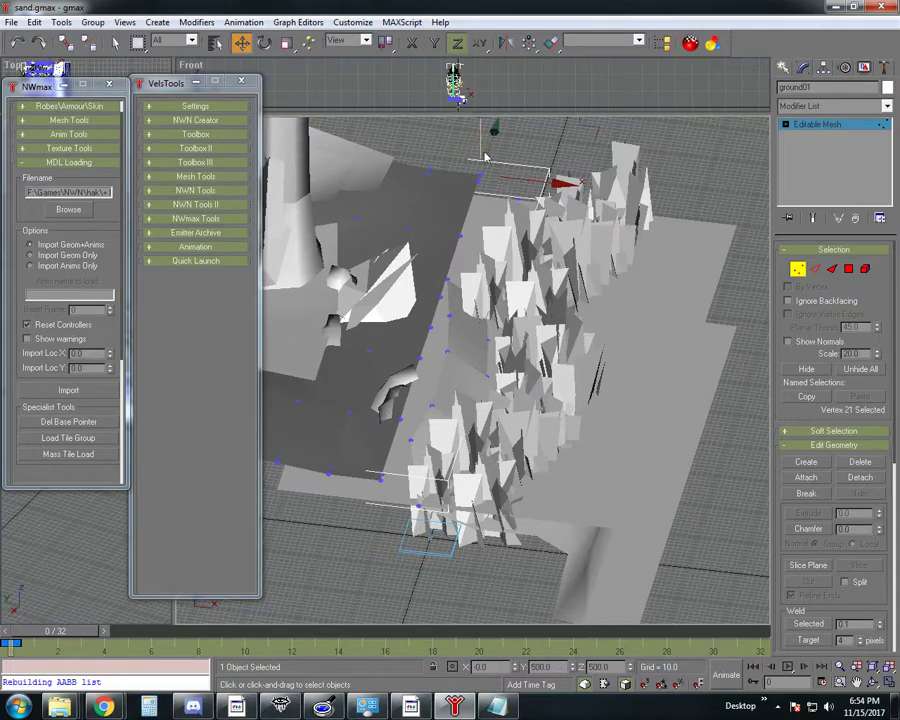
{"action": "left_click_drag", "start_coordinate": [481, 151], "coordinate": [480, 125]}
{"action": "left_click", "coordinate": [22, 43]}
{"action": "left_click", "coordinate": [602, 207]}
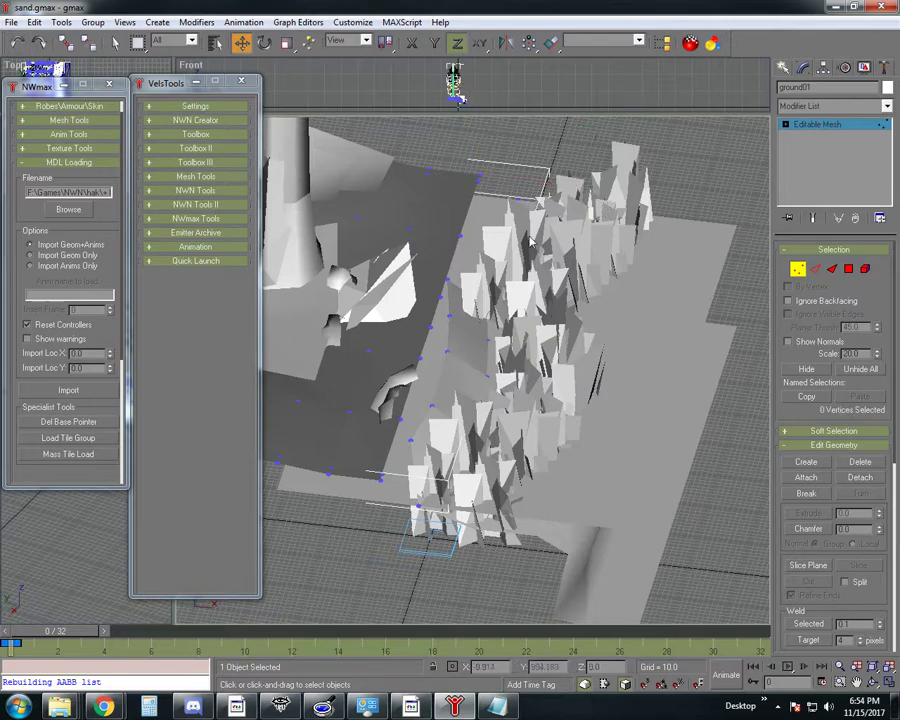
Step: Inspect the seam from other angles, then reselect the vertex at X 3, Y 158 and try moving it along Z
{"action": "left_click", "coordinate": [872, 681]}
{"action": "left_click_drag", "start_coordinate": [470, 525], "coordinate": [450, 466]}
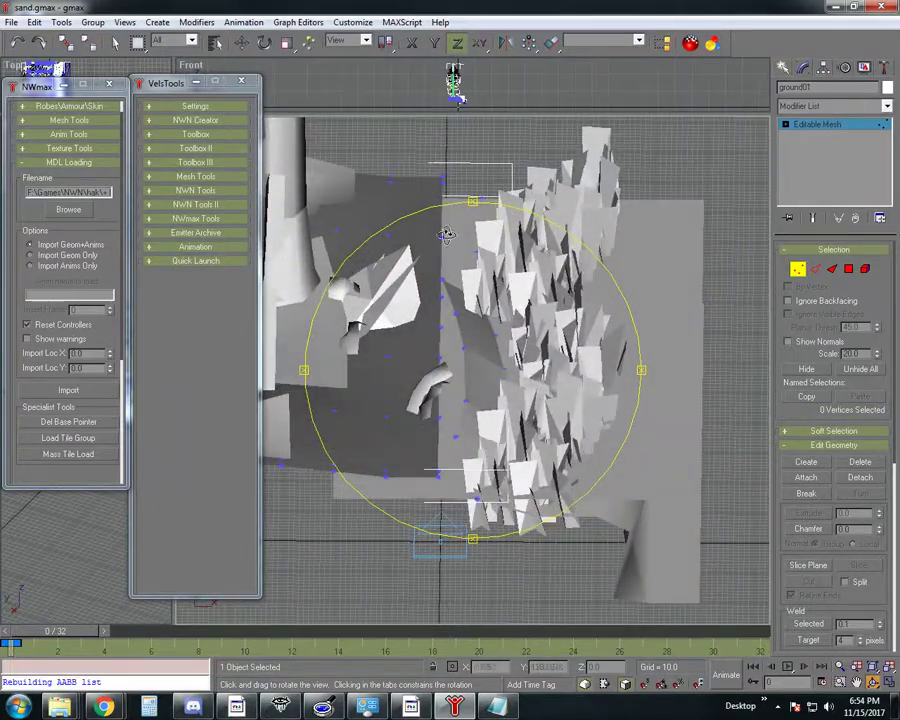
{"action": "mouse_move", "coordinate": [489, 367]}
{"action": "left_mouse_down"}
{"action": "mouse_move", "coordinate": [474, 346]}
{"action": "mouse_move", "coordinate": [482, 358]}
{"action": "mouse_move", "coordinate": [474, 358]}
{"action": "left_mouse_up"}
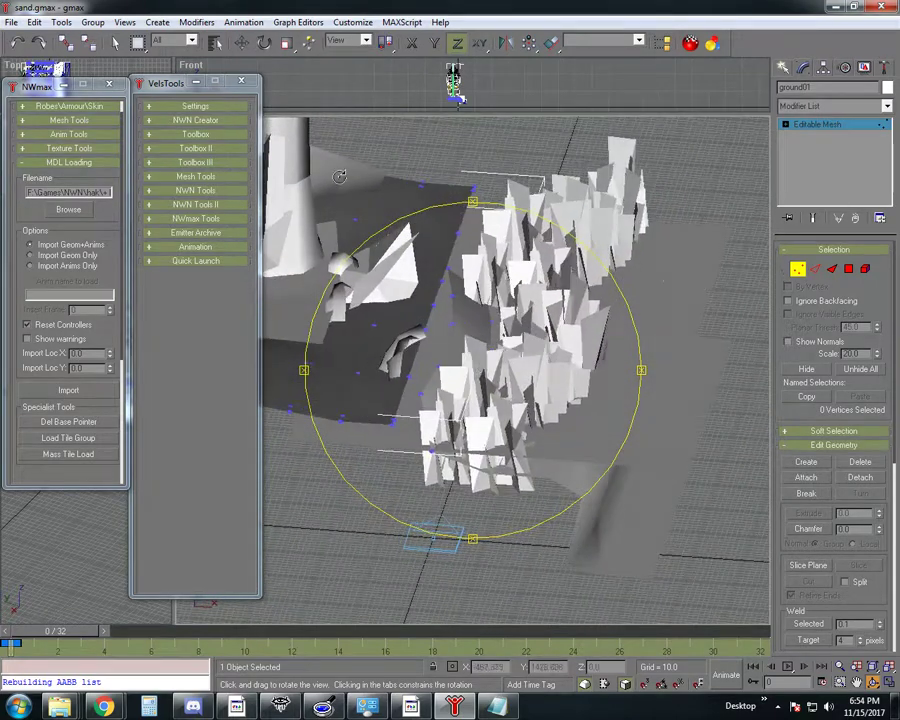
{"action": "left_click", "coordinate": [116, 43]}
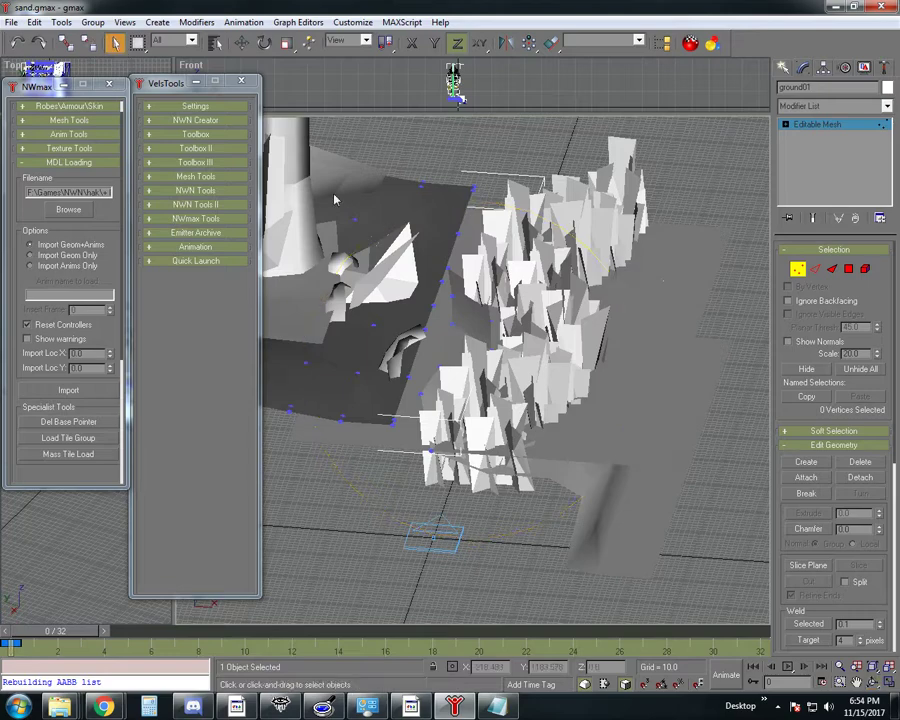
{"action": "left_click", "coordinate": [449, 268]}
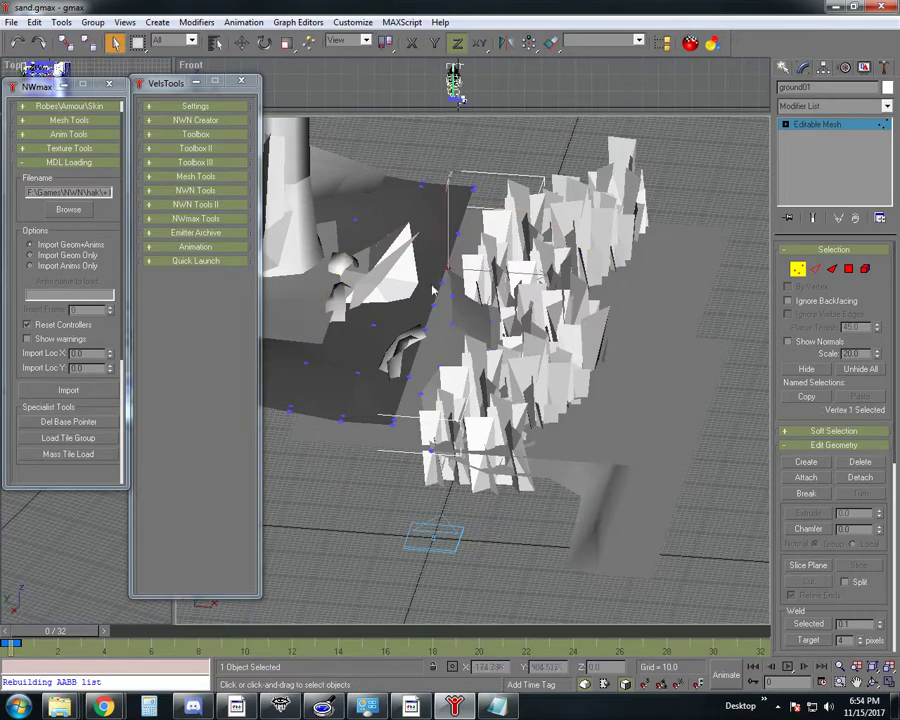
{"action": "left_click", "coordinate": [241, 43]}
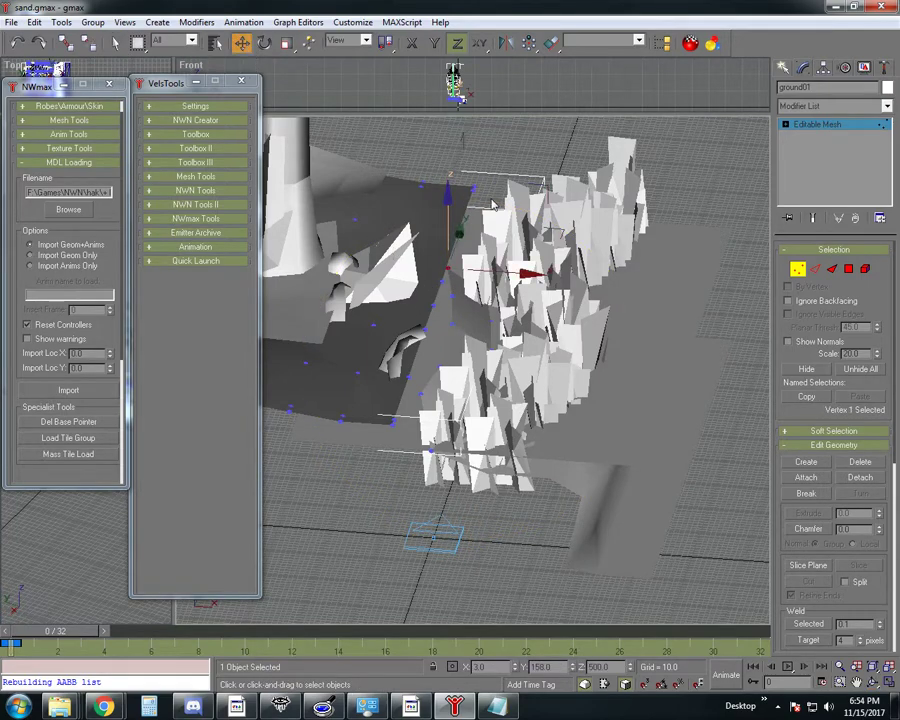
{"action": "mouse_move", "coordinate": [450, 216]}
{"action": "left_mouse_down"}
{"action": "mouse_move", "coordinate": [450, 244]}
{"action": "mouse_move", "coordinate": [455, 232]}
{"action": "left_mouse_up"}
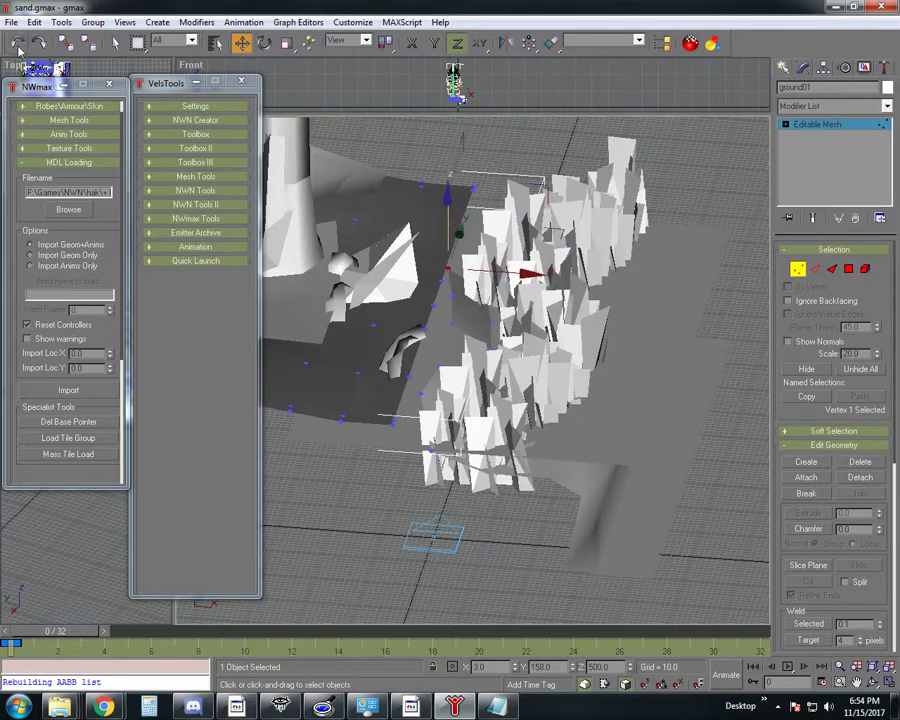